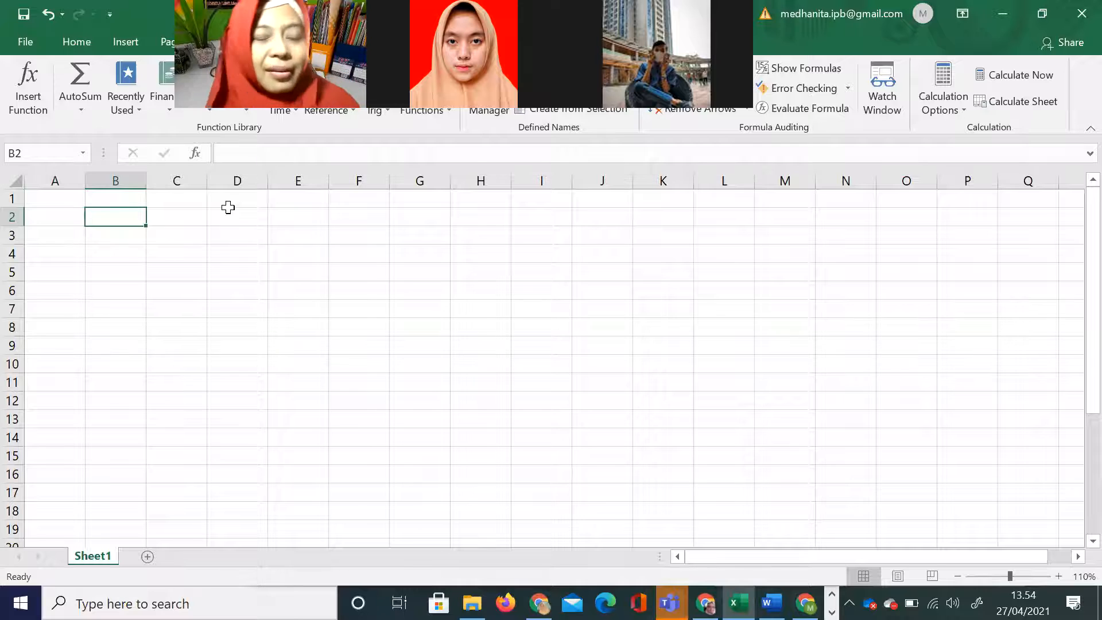
# Step: Enter "Rate" with "tingkat bunga" in B2:C2 and "nper" with "periode" in B3:C3
pyautogui.write('Rate')
pyautogui.press('Tab')
pyautogui.write('tingkat bunga')
pyautogui.press('Return')
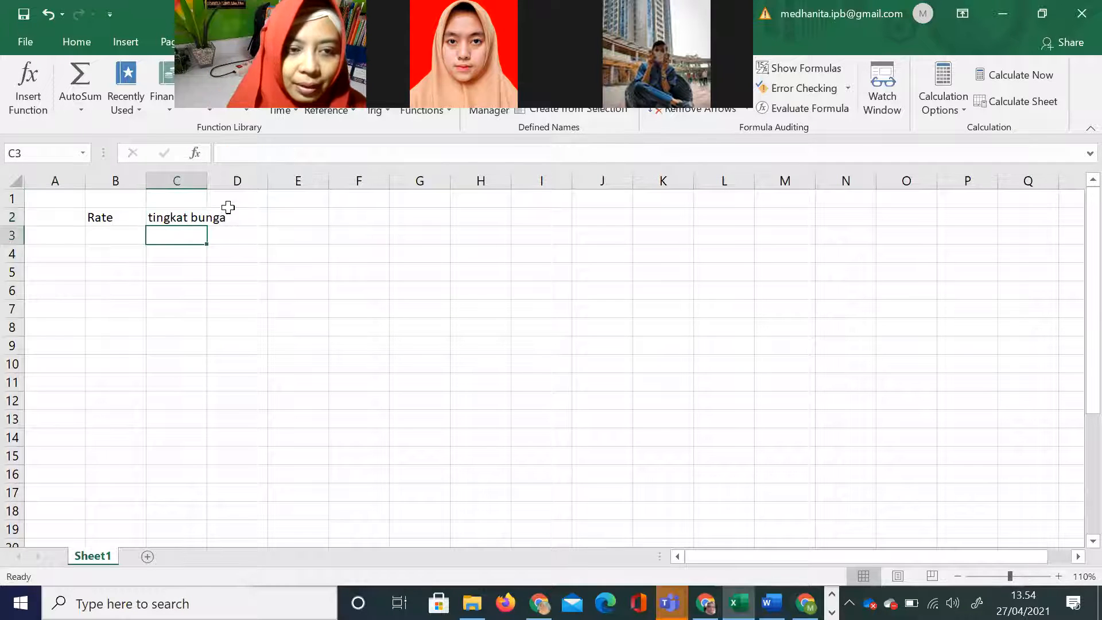
pyautogui.write('nper')
pyautogui.press('Tab')
pyautogui.write('periode')
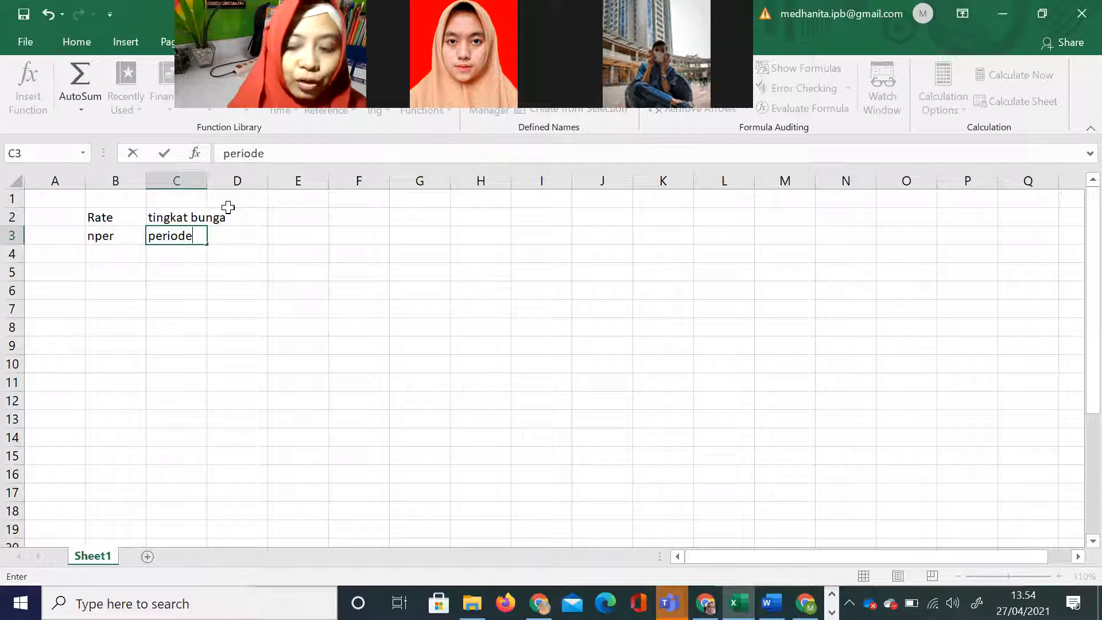
pyautogui.press('Return')
# Step: Check the FV arguments on the presentation slide and list "pmt", "pv" and "tupe" in B4:B6 of the workbook
pyautogui.press('Left')
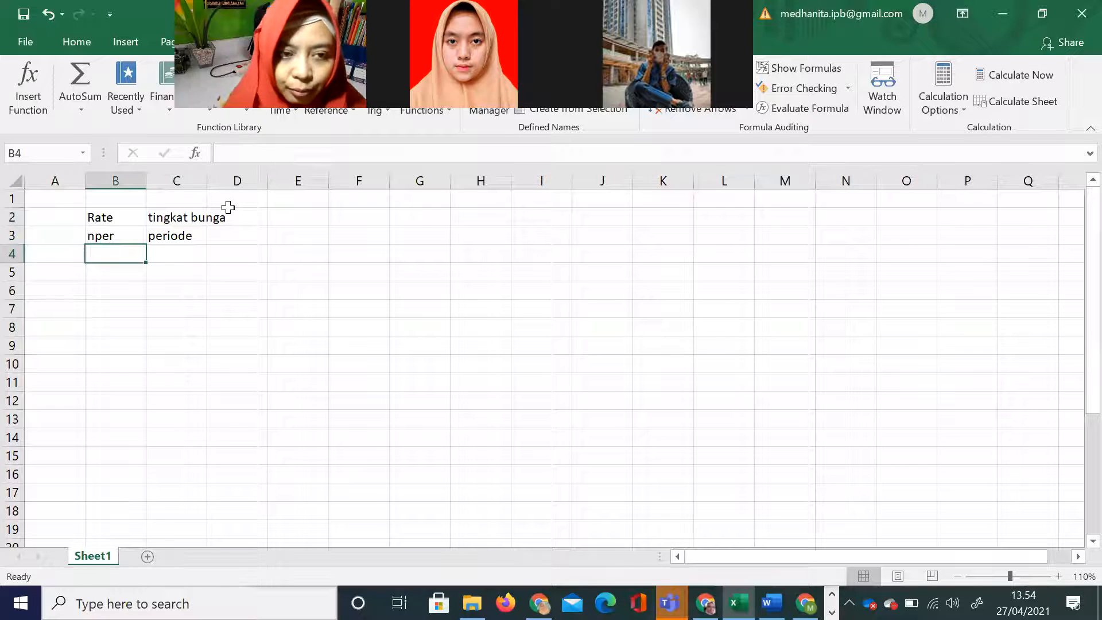
pyautogui.hotkey('alt', 'Tab')
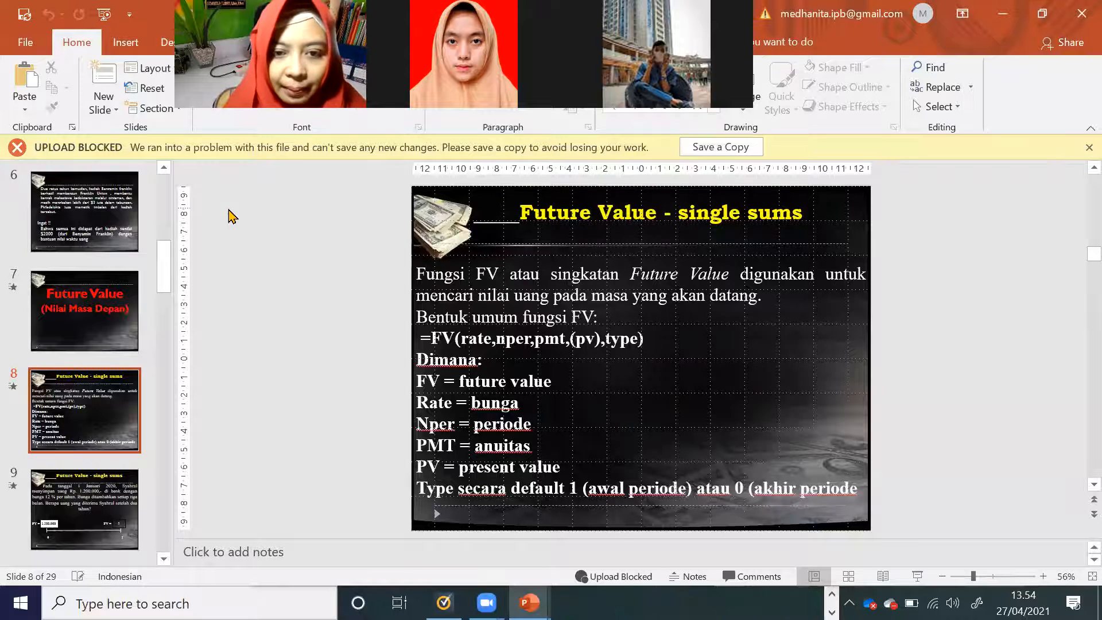
pyautogui.hotkey('alt', 'Tab')
pyautogui.write('pmt')
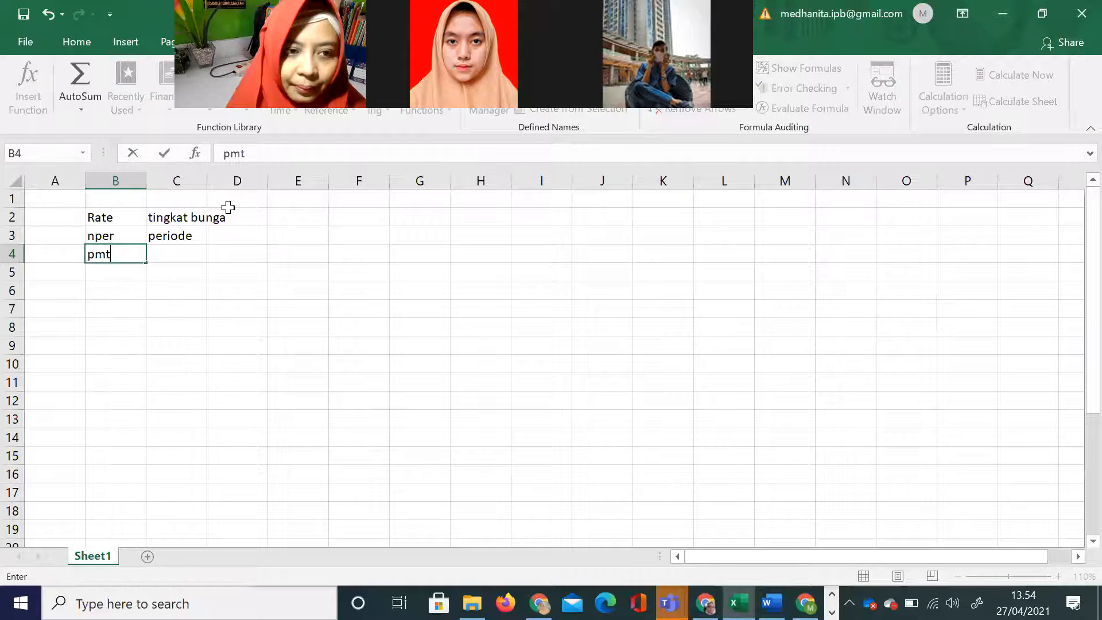
pyautogui.press('Return')
pyautogui.write('pv')
pyautogui.press('Return')
pyautogui.write('tu')
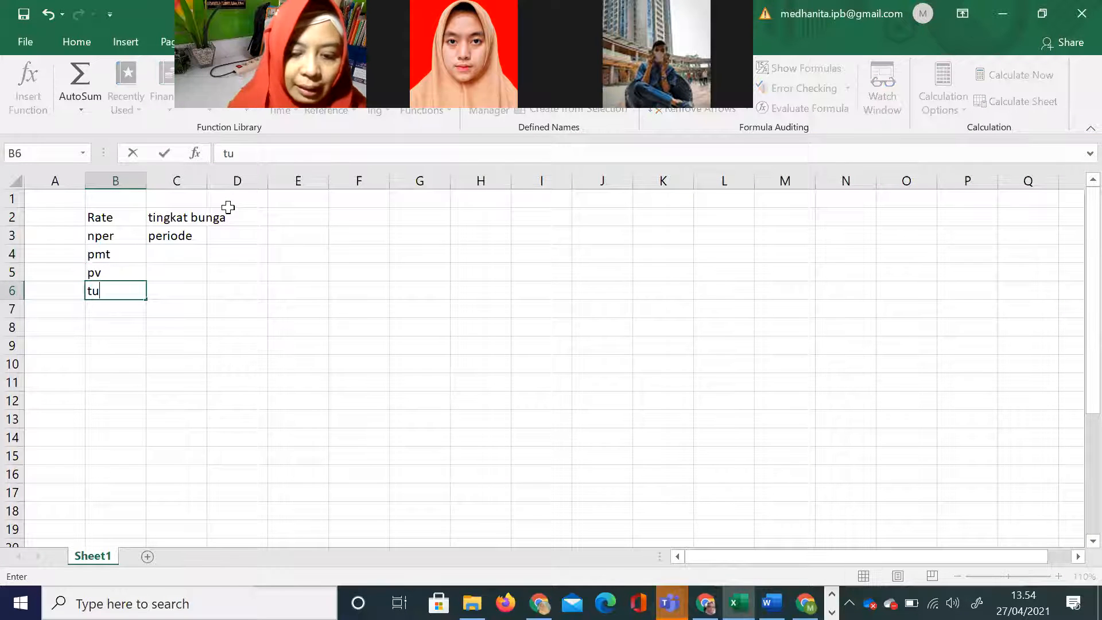
pyautogui.write('pe')
# Step: Describe pmt in C4 as "payment=anuitas=pembayaran/penerimaan secara berkala"
pyautogui.press('Tab')
pyautogui.press('Up')
pyautogui.press('Up')
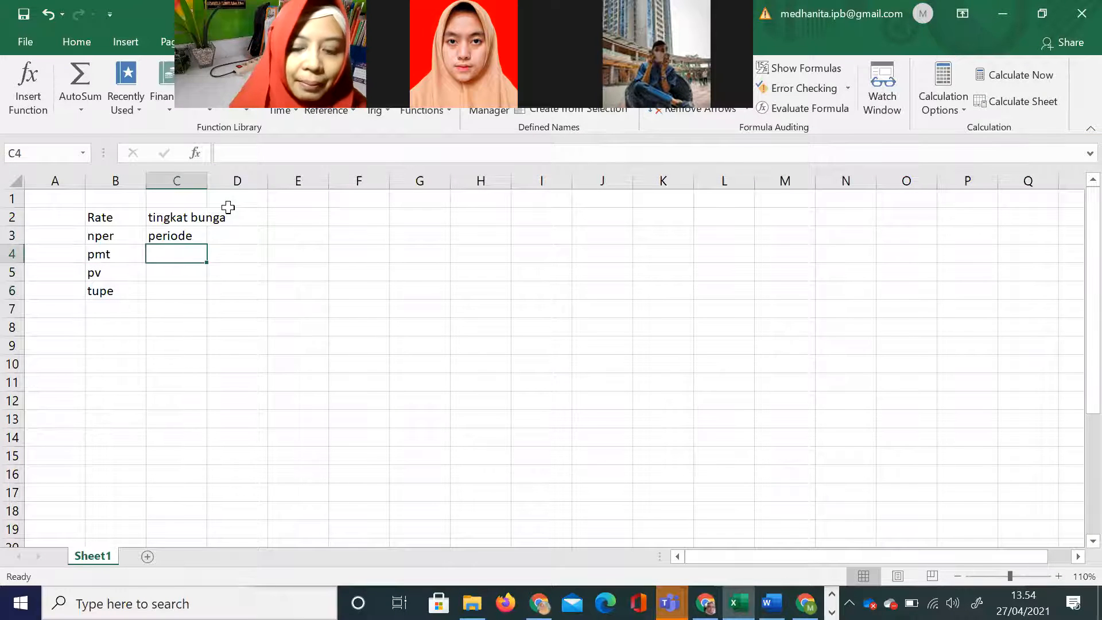
pyautogui.write('payment=an')
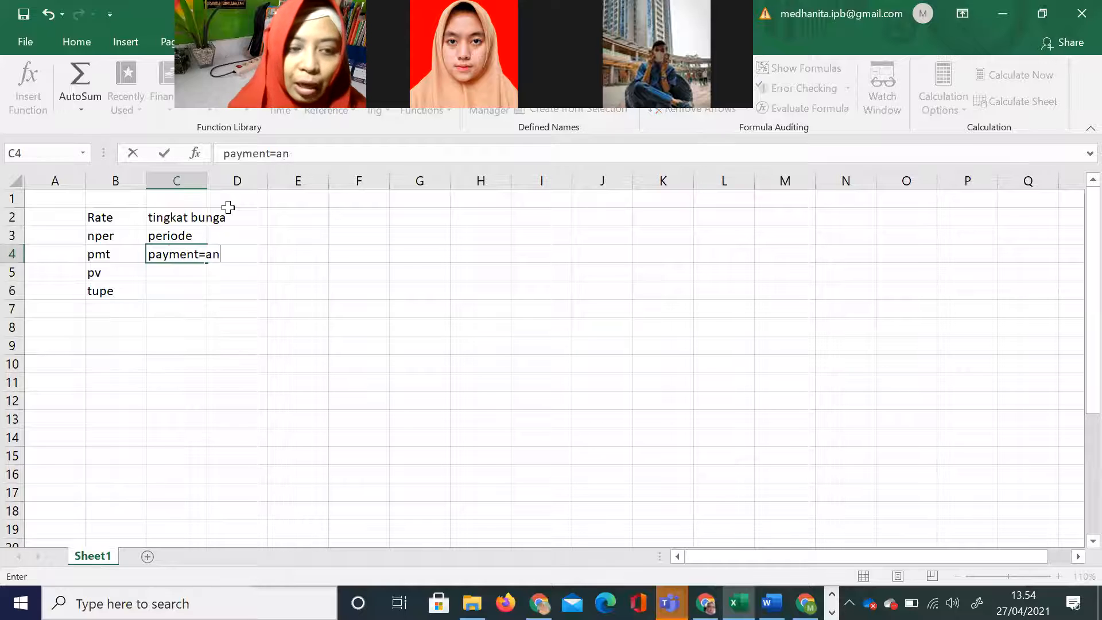
pyautogui.write('uitas=')
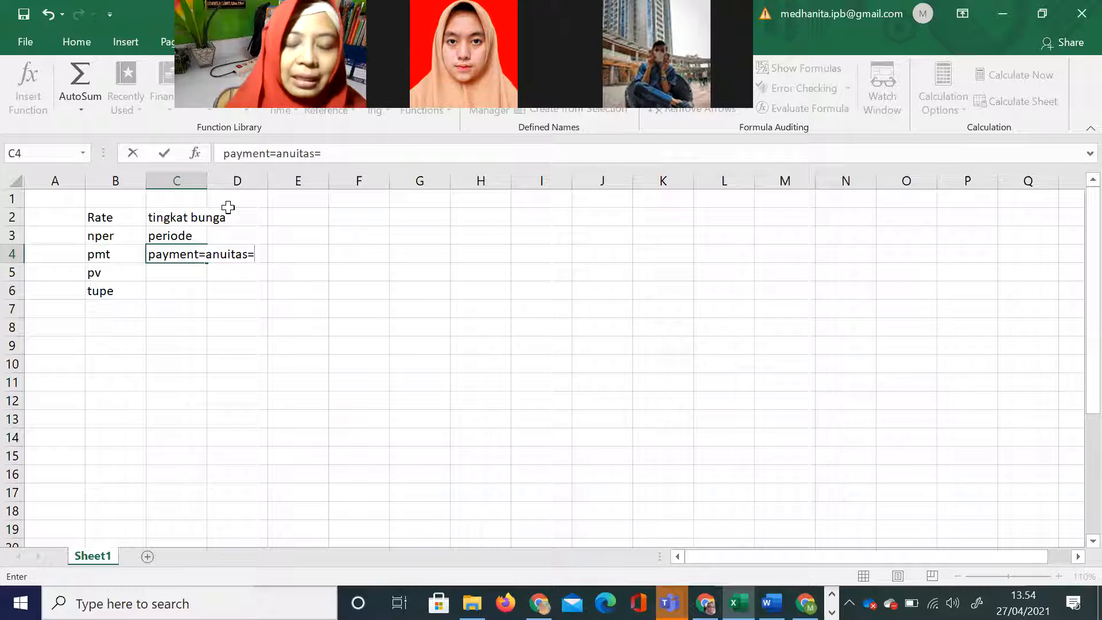
pyautogui.write('pembayaran')
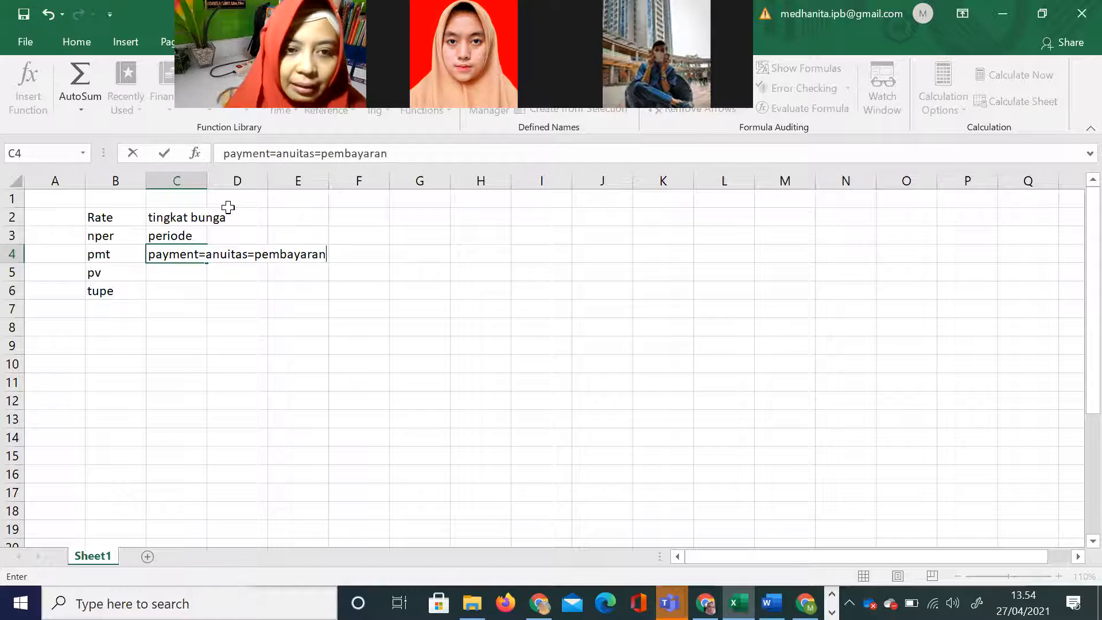
pyautogui.write('/penerimaan')
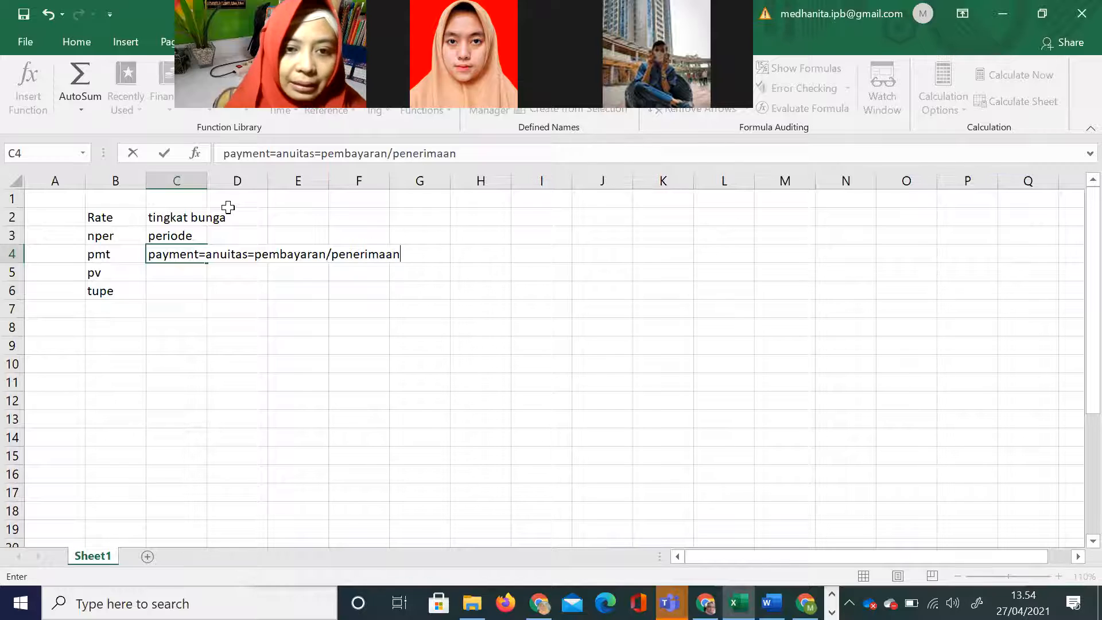
pyautogui.write(' secara berakala')
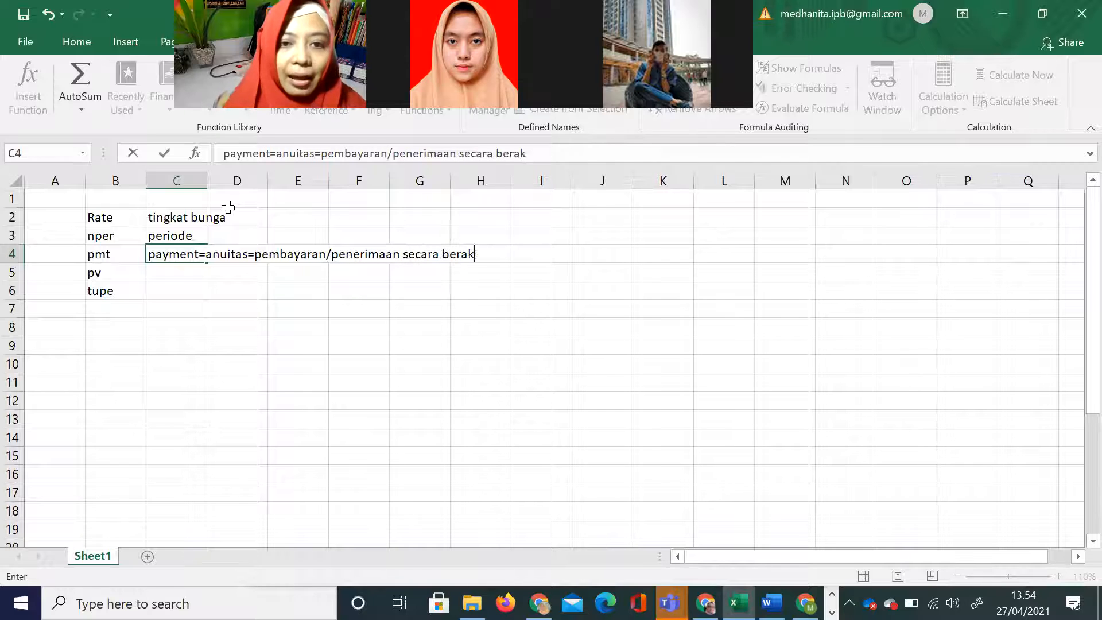
pyautogui.press('BackSpace')
pyautogui.press('BackSpace')
pyautogui.press('BackSpace')
pyautogui.press('BackSpace')
pyautogui.press('BackSpace')
pyautogui.write('kala')
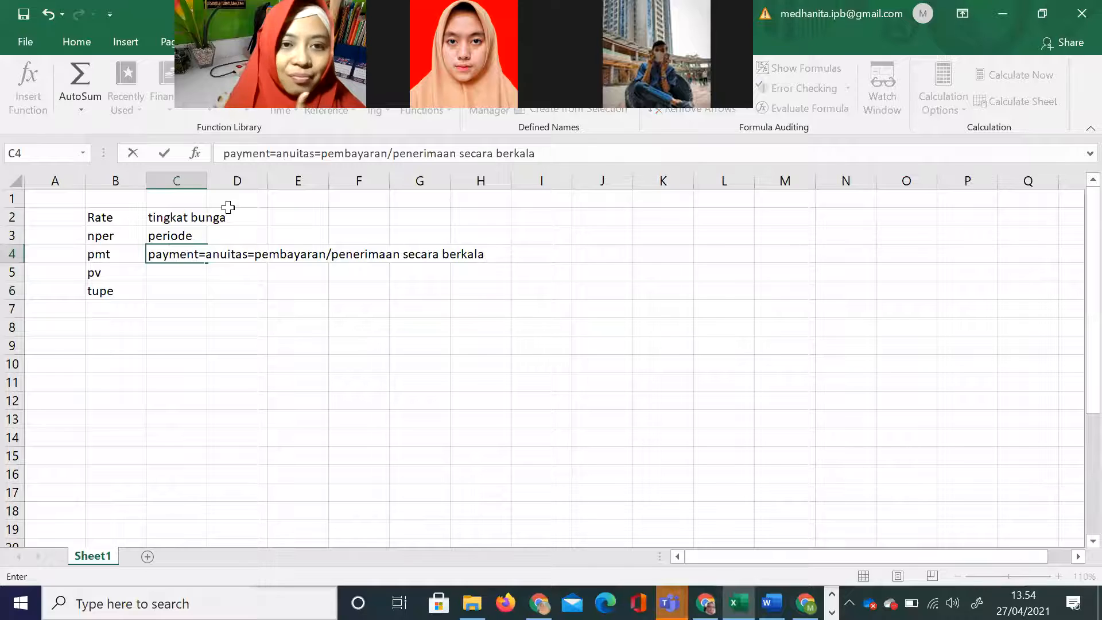
pyautogui.click(485, 345)
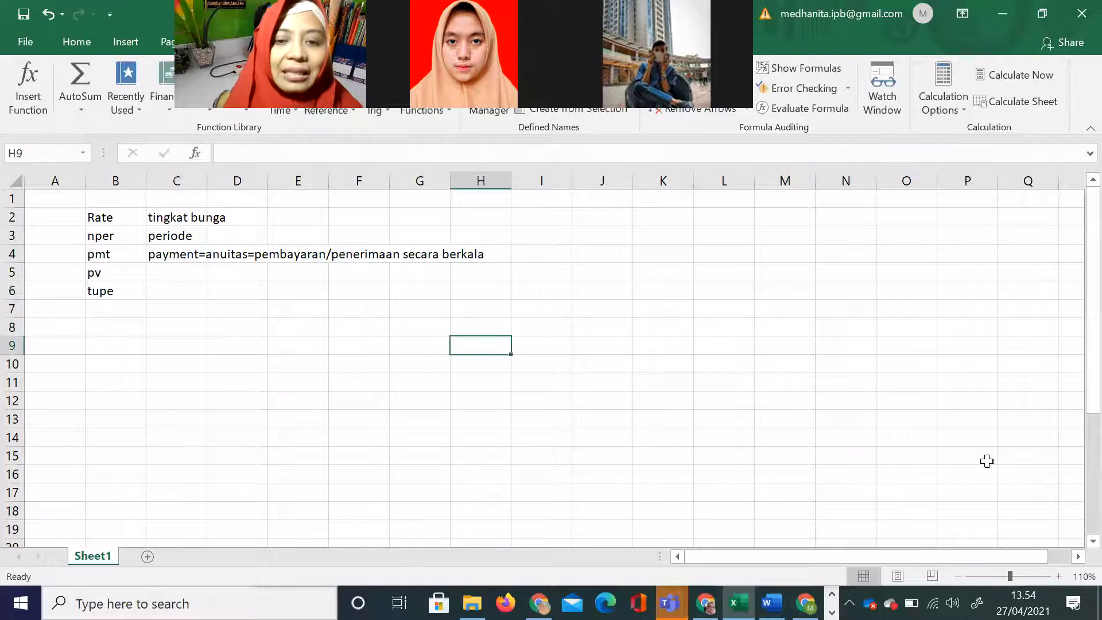
# Step: Enter "present value" in C5 as the description of pv
pyautogui.click(1057, 576)
pyautogui.click(1057, 577)
pyautogui.click(1058, 576)
pyautogui.click(1058, 577)
pyautogui.click(1058, 576)
pyautogui.click(1058, 577)
pyautogui.rightClick(1058, 576)
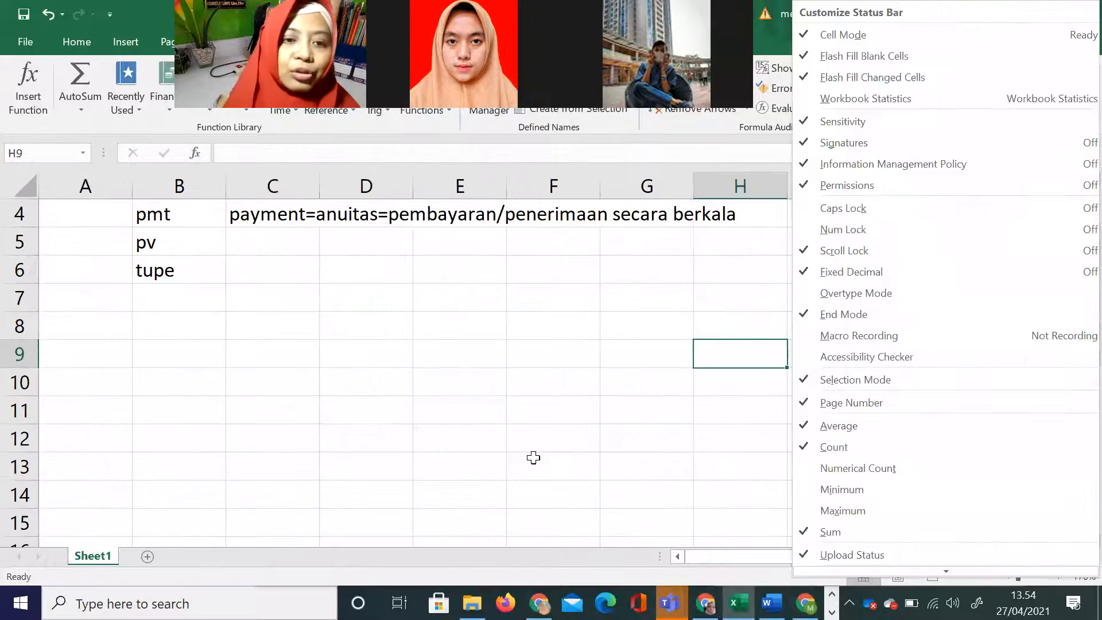
pyautogui.press('Escape')
pyautogui.scroll(1, 533, 457)
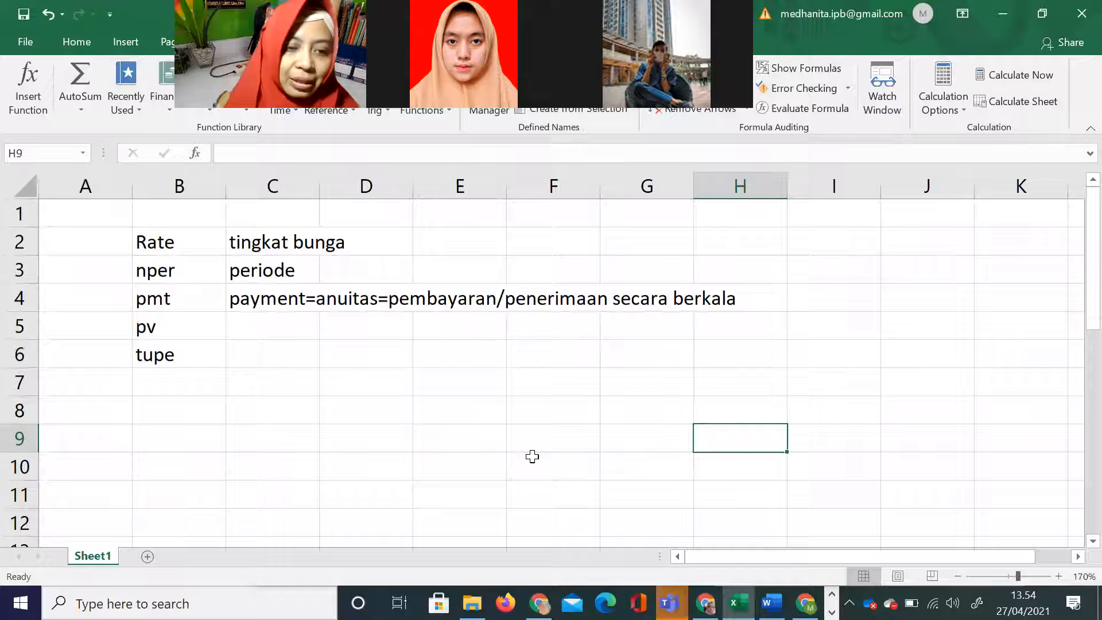
pyautogui.click(244, 330)
pyautogui.doubleClick(245, 331)
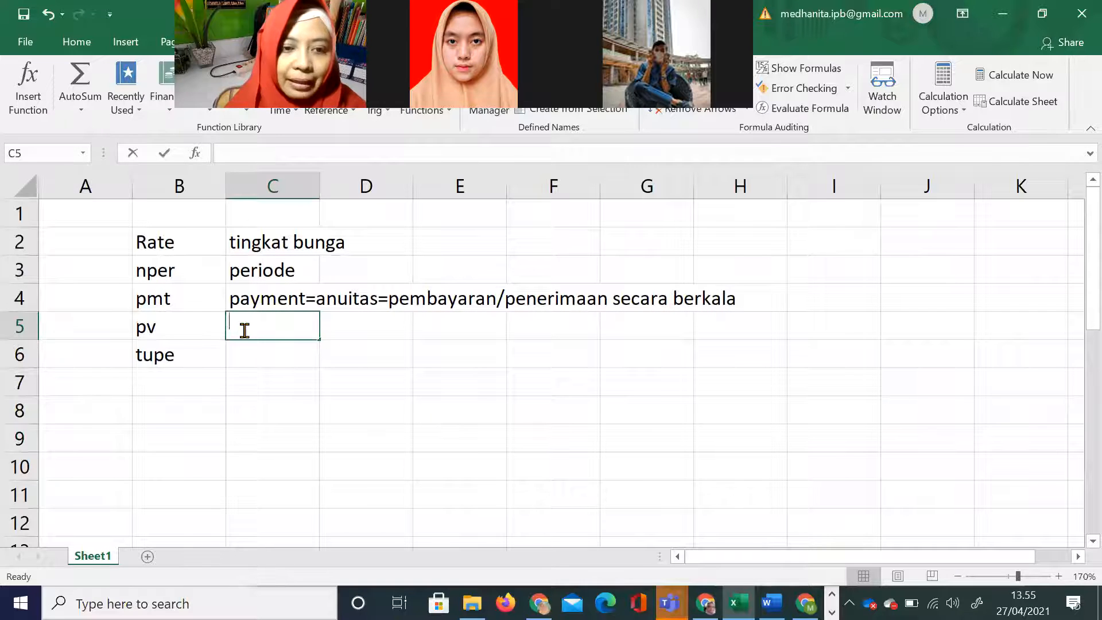
pyautogui.write('prsen')
pyautogui.press('BackSpace')
pyautogui.press('BackSpace')
pyautogui.press('BackSpace')
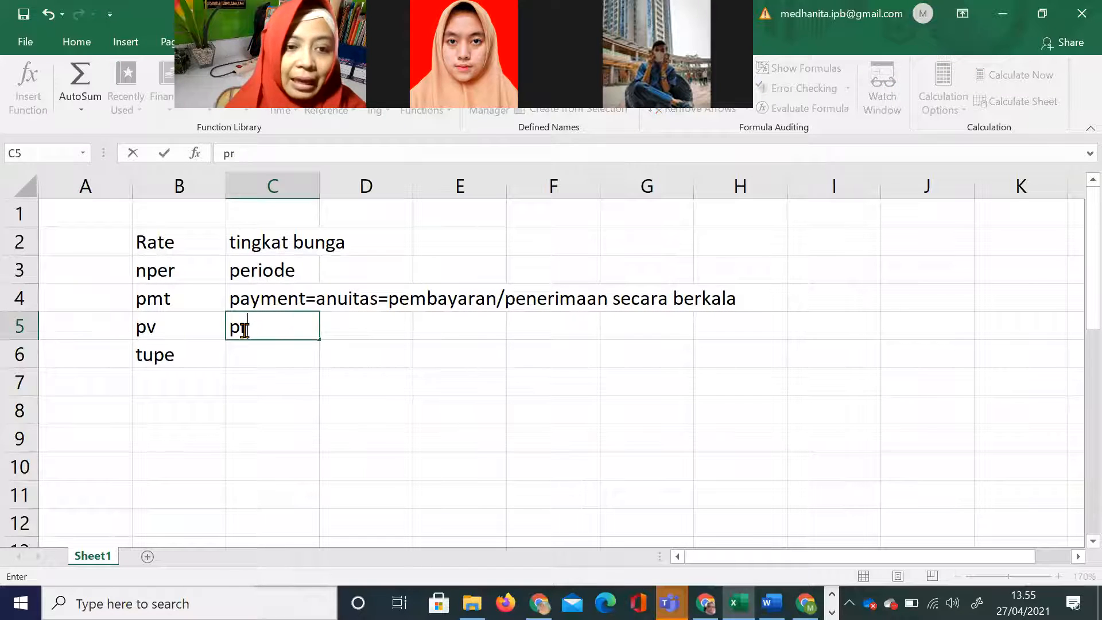
pyautogui.write('esent value')
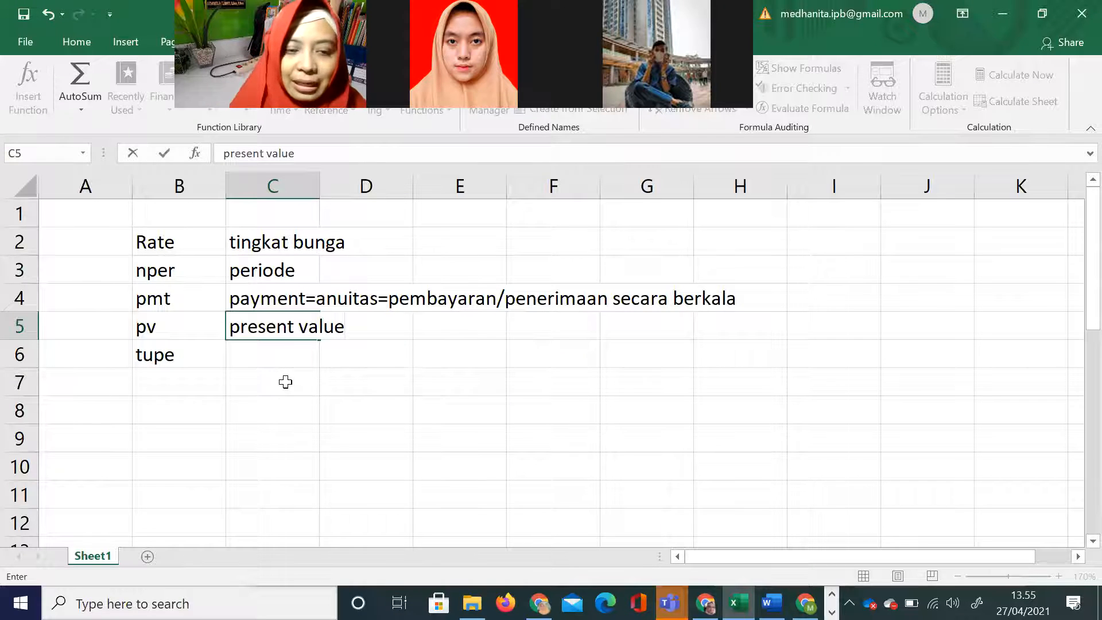
# Step: Correct the misspelled label in B6 to "type"
pyautogui.doubleClick(151, 355)
pyautogui.press('BackSpace')
pyautogui.write('y')
# Step: List the type options 1 and 0 in C6:C7 and label them "awal" and "akhir" in D6:D7
pyautogui.click(263, 362)
pyautogui.write('1')
pyautogui.press('Return')
pyautogui.write('0')
pyautogui.press('Up')
pyautogui.press('Right')
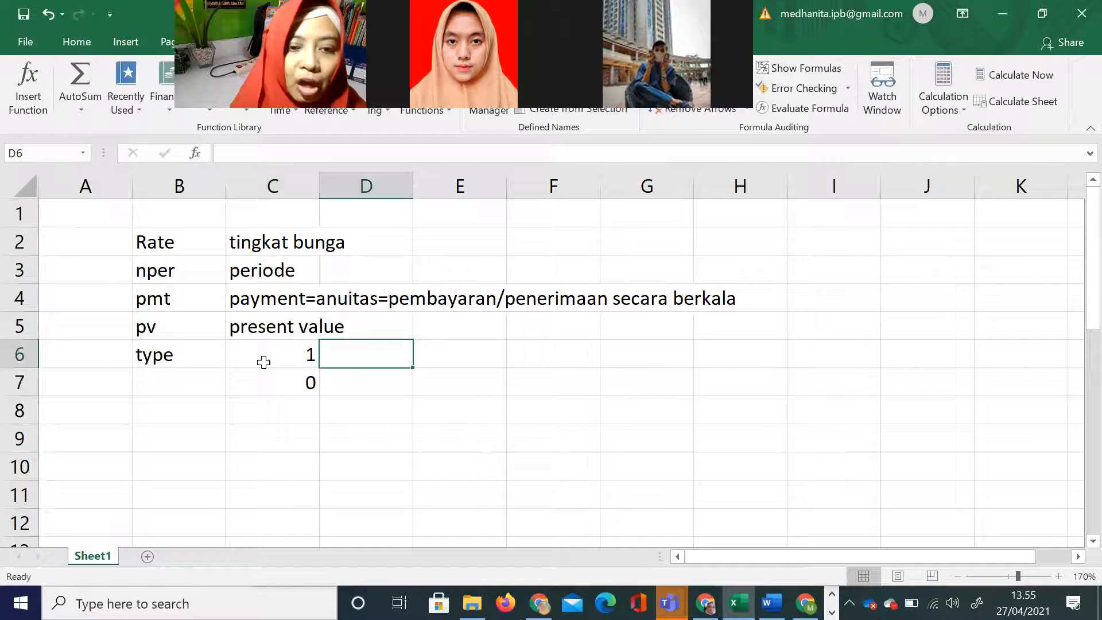
pyautogui.write('awal')
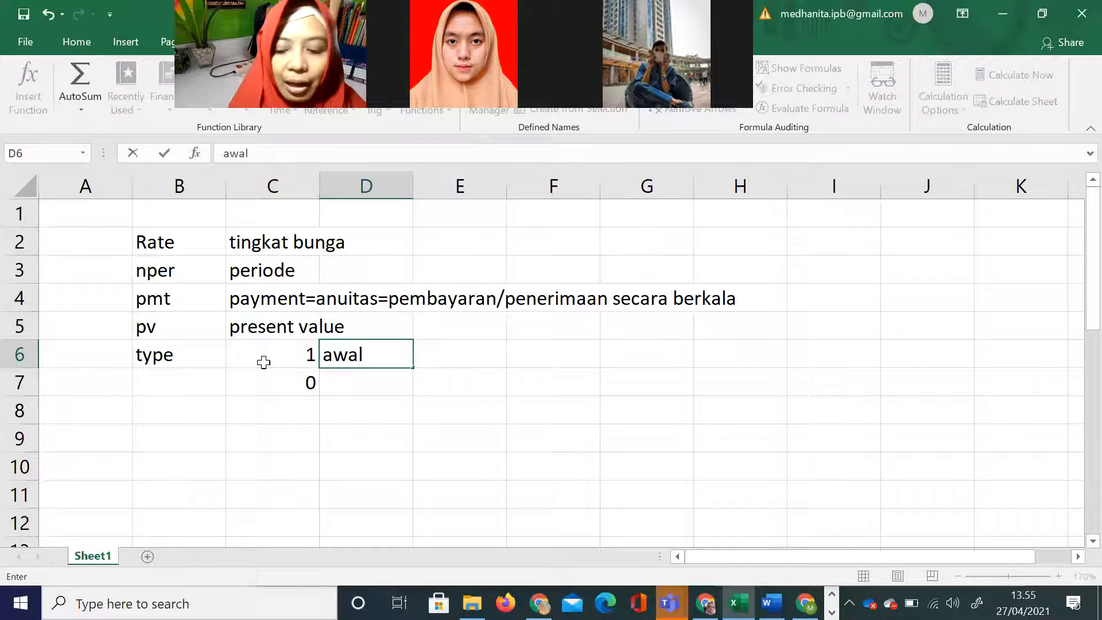
pyautogui.press('Return')
pyautogui.write('akhir')
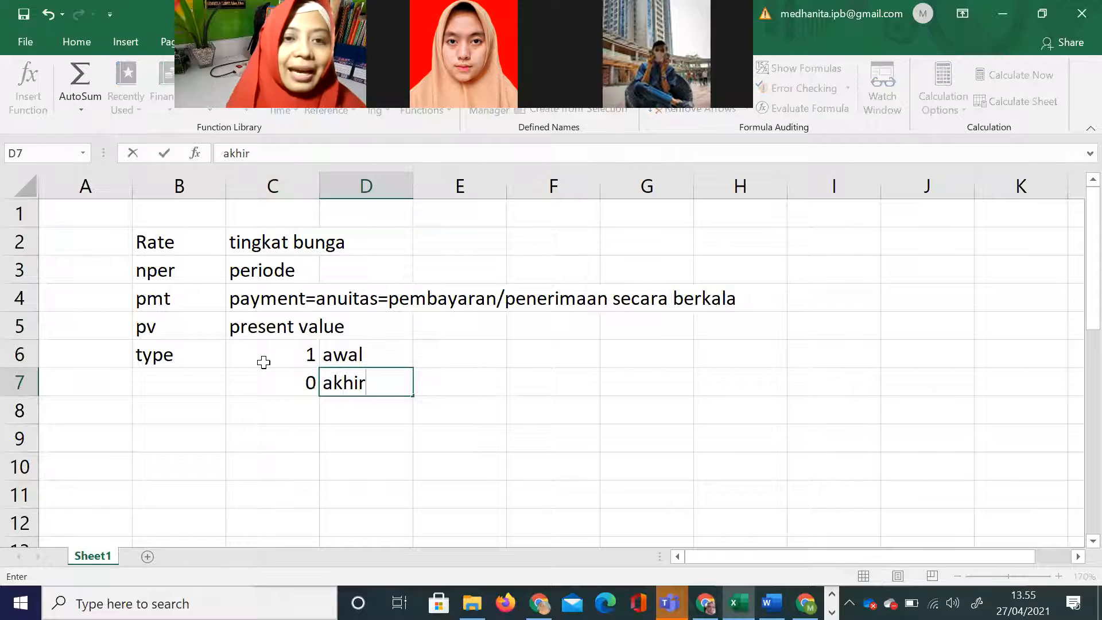
pyautogui.click(177, 413)
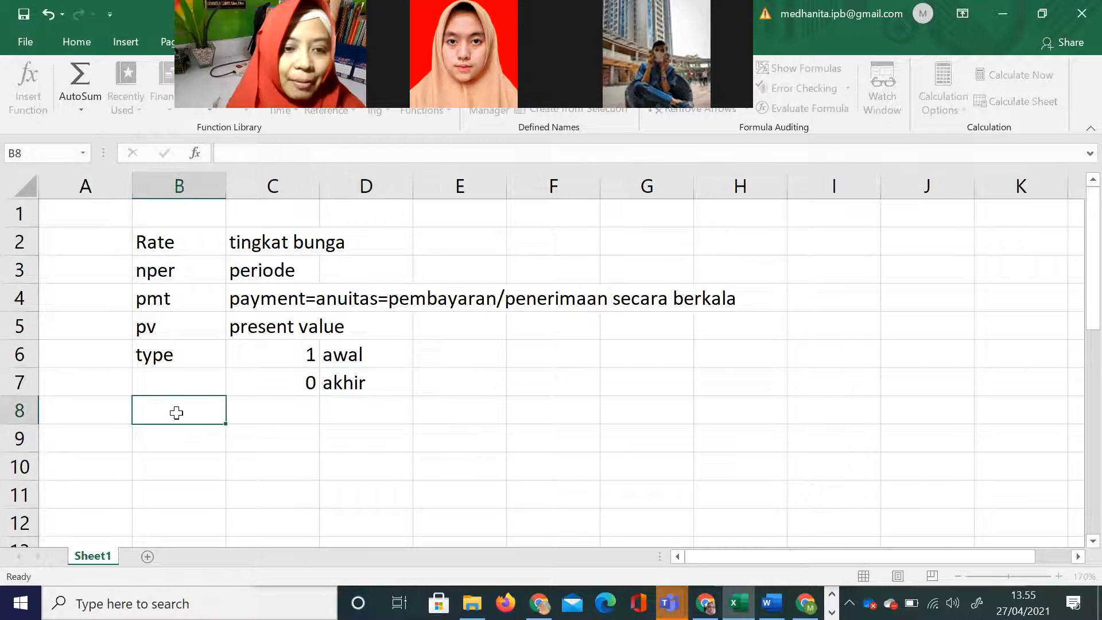
# Step: Add the label "fv" in B9 with the description "future value" in C9
pyautogui.click(170, 445)
pyautogui.write('fv')
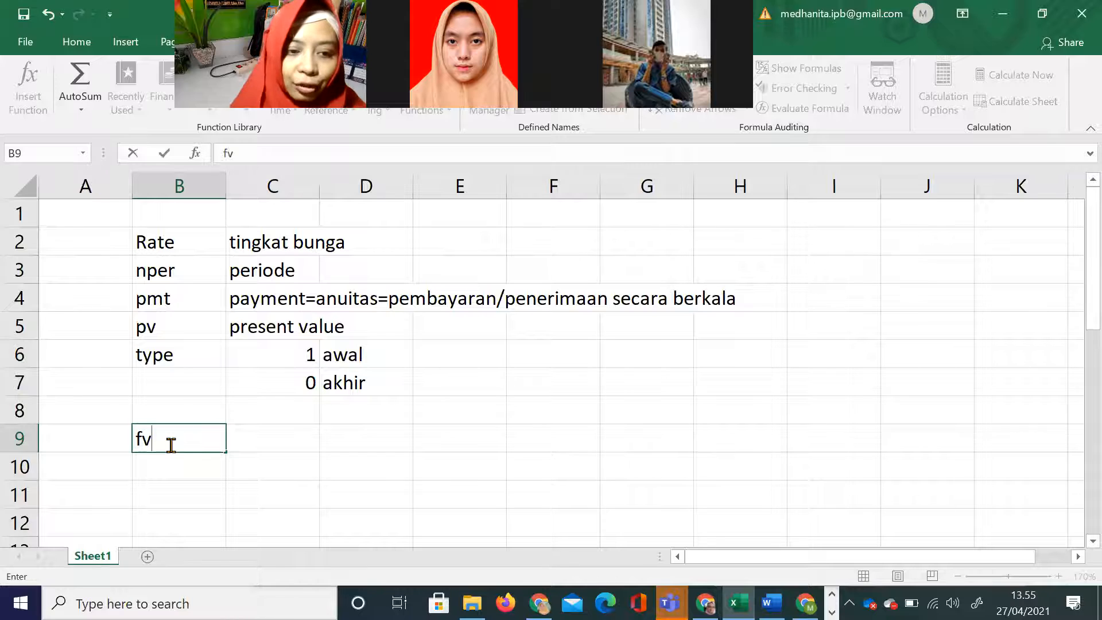
pyautogui.press('Tab')
pyautogui.write('future a')
pyautogui.write('v')
pyautogui.write('lie')
pyautogui.press('BackSpace')
pyautogui.press('BackSpace')
pyautogui.write('ue')
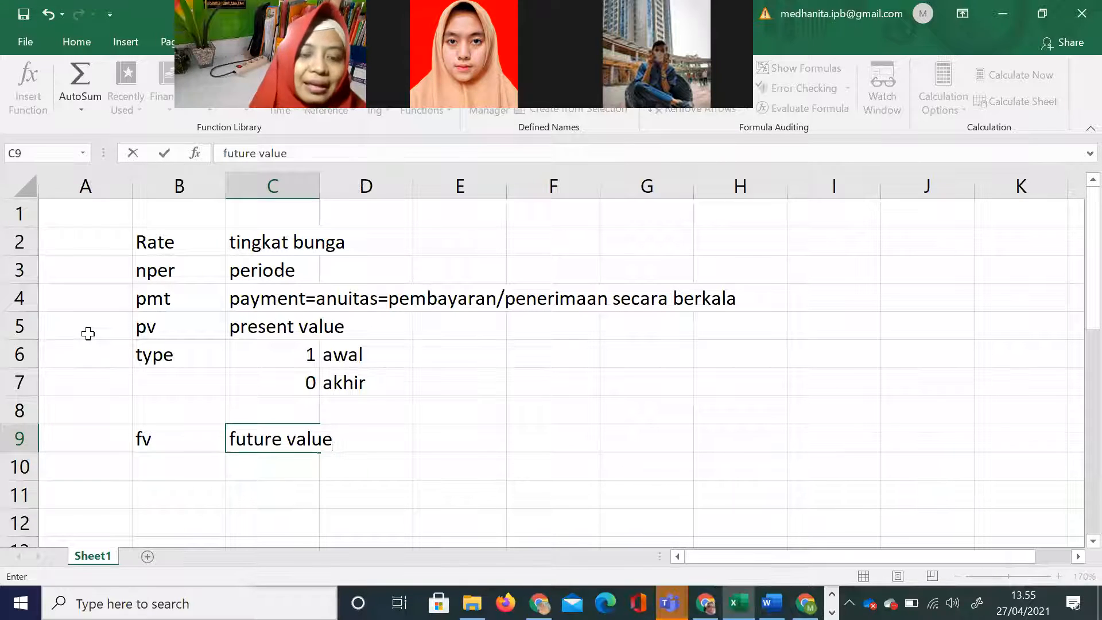
# Step: Start a numbered note in row 12 with 1 in B12, "sign" in C12, and the text symbols + and - in D12:D13
pyautogui.scroll(-1, 88, 334)
pyautogui.click(179, 439)
pyautogui.write('1')
pyautogui.press('Tab')
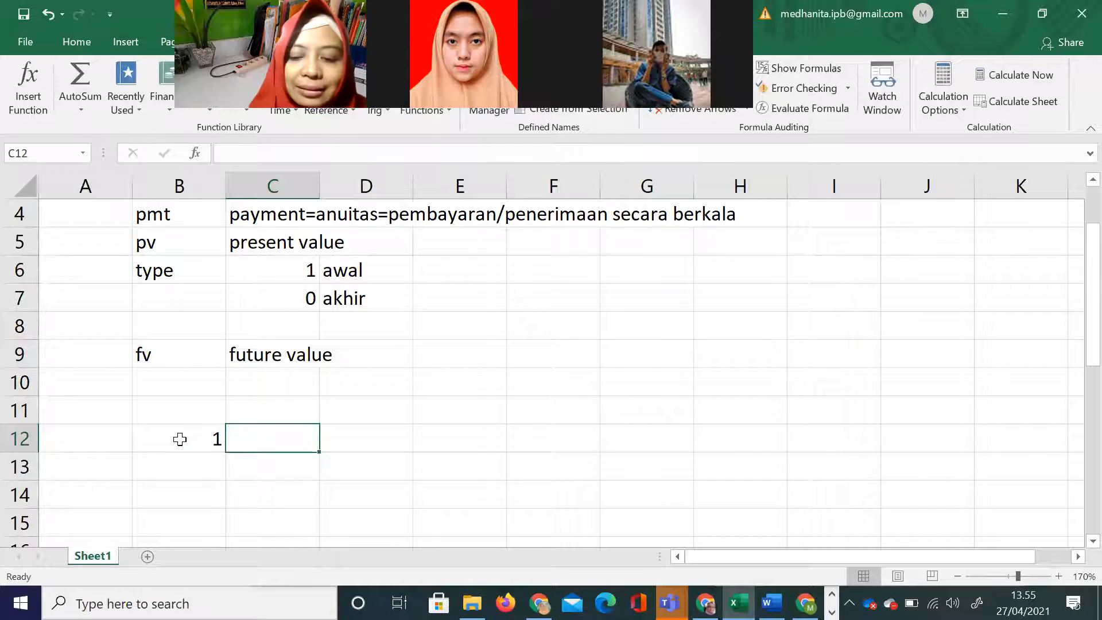
pyautogui.write('sing')
pyautogui.press('BackSpace')
pyautogui.press('BackSpace')
pyautogui.write('gn')
pyautogui.press('Tab')
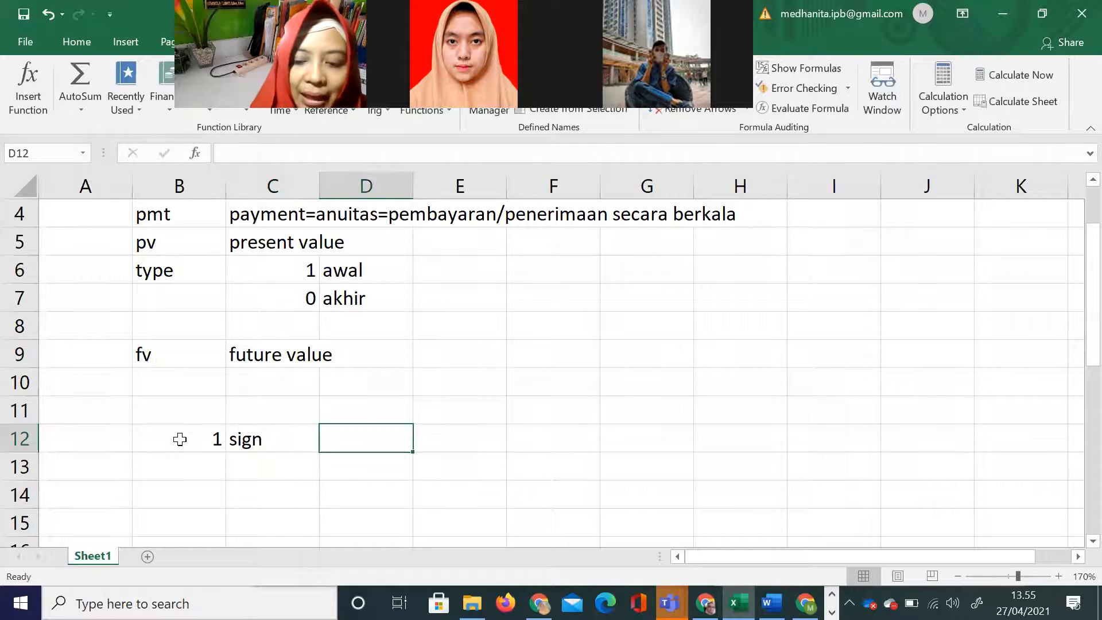
pyautogui.write("'+")
pyautogui.press('Return')
pyautogui.write("'-")
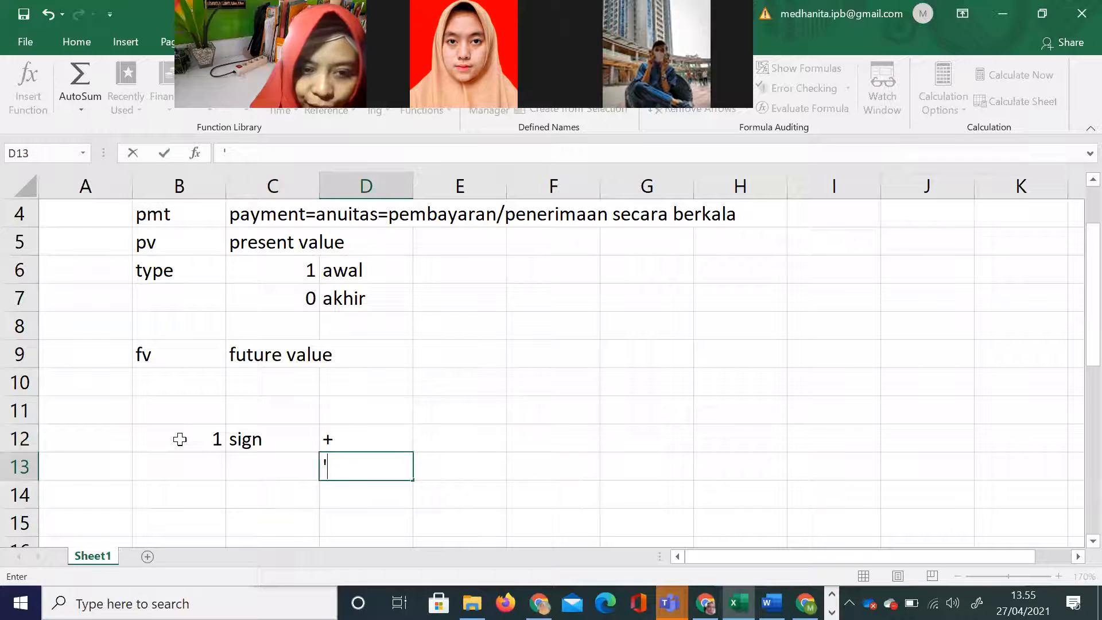
# Step: Enter the heading "nasabah vs bank/koperasi" in E11, above and beside the sign symbols
pyautogui.press('Tab')
pyautogui.press('Up')
pyautogui.press('Up')
pyautogui.write('n')
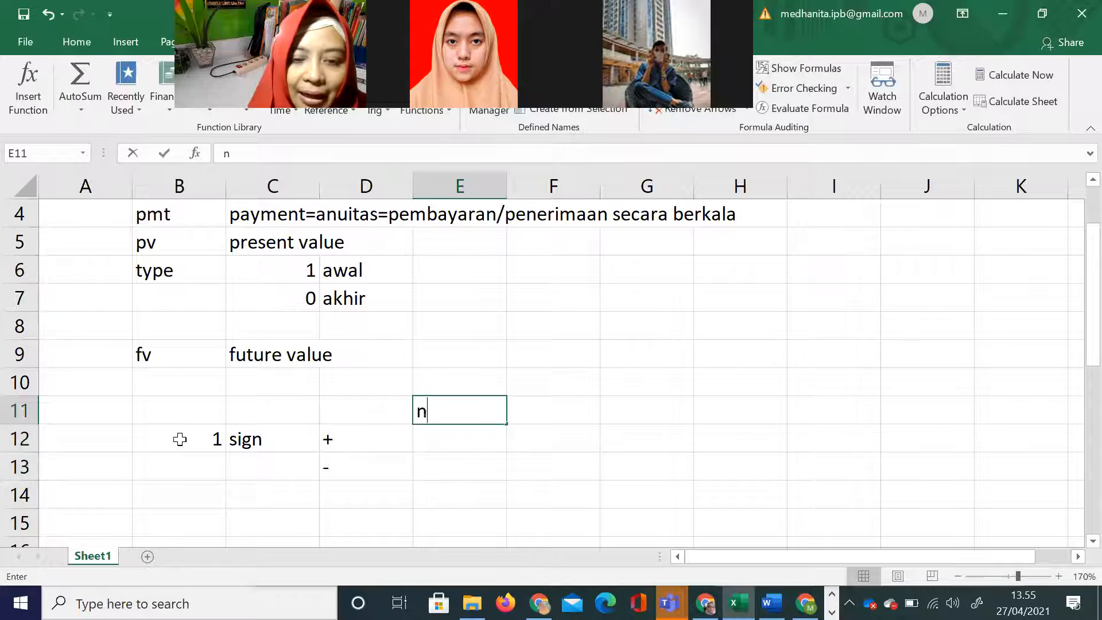
pyautogui.write('asabah vs')
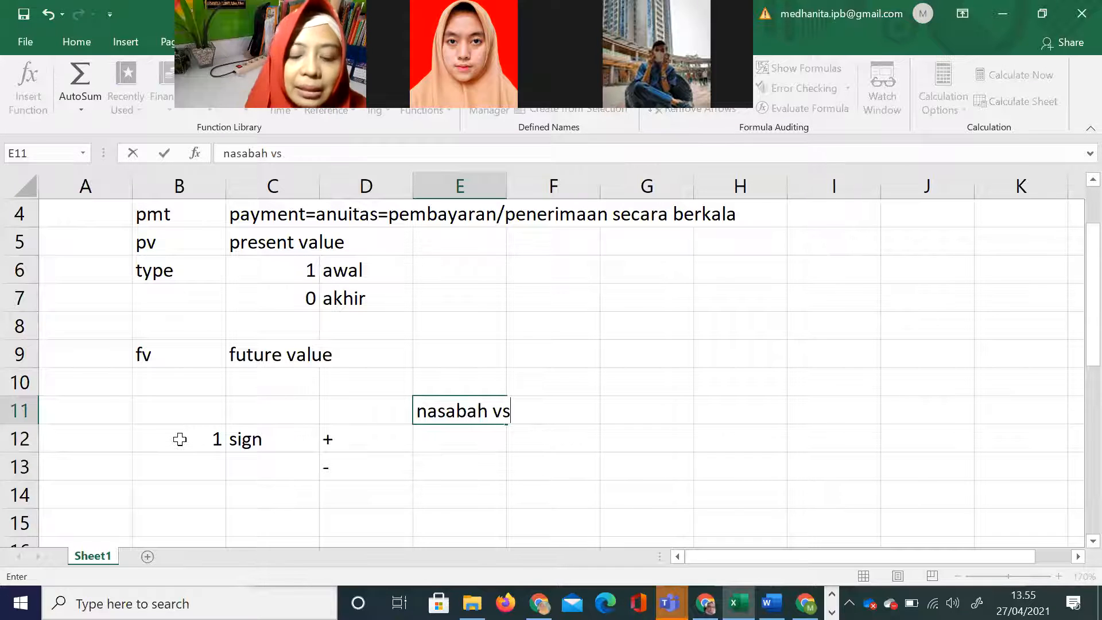
pyautogui.write(' bank/kope')
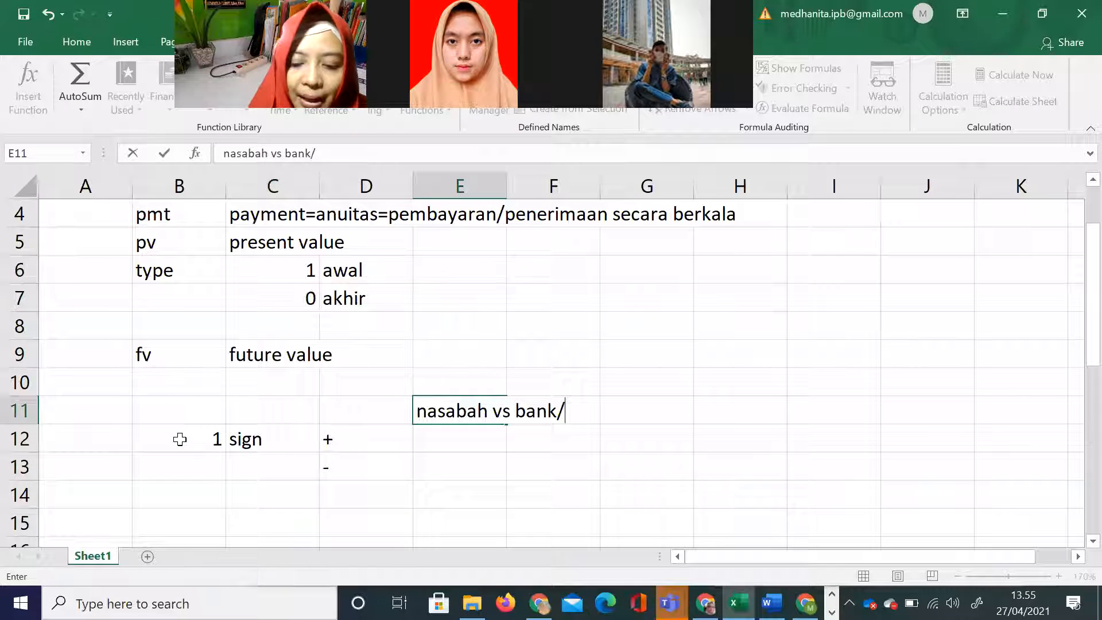
pyautogui.press('BackSpace')
pyautogui.write('perasi')
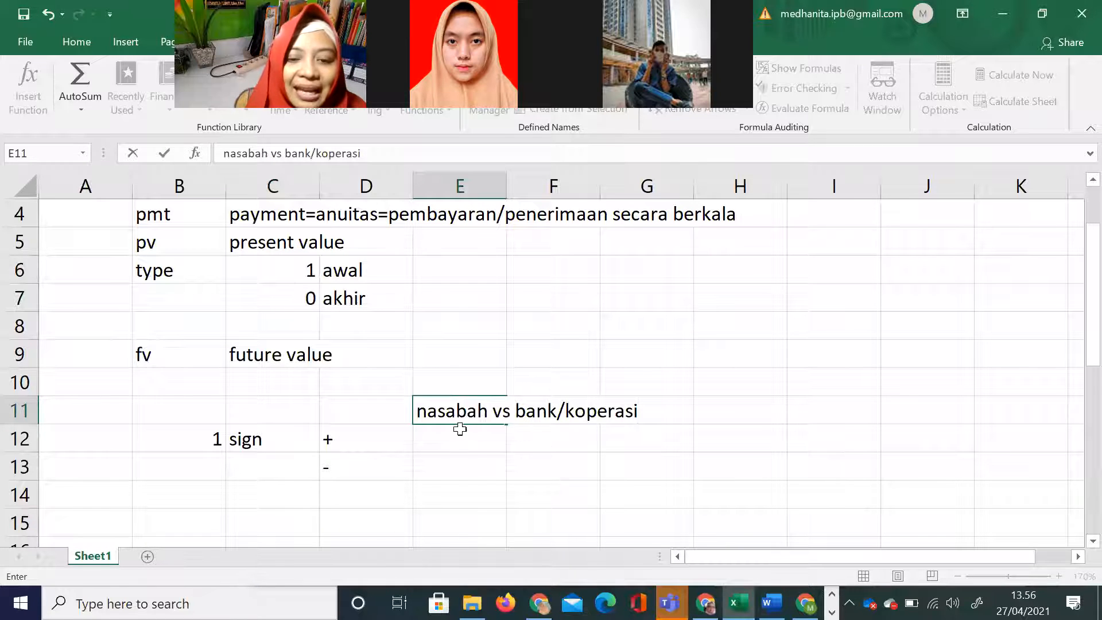
pyautogui.moveTo(427, 410); pyautogui.dragTo(567, 422)
# Step: Describe the signs with "menerima uang" in E12 beside the plus and "mengeluarkan uang" in E13 beside the minus
pyautogui.click(428, 438)
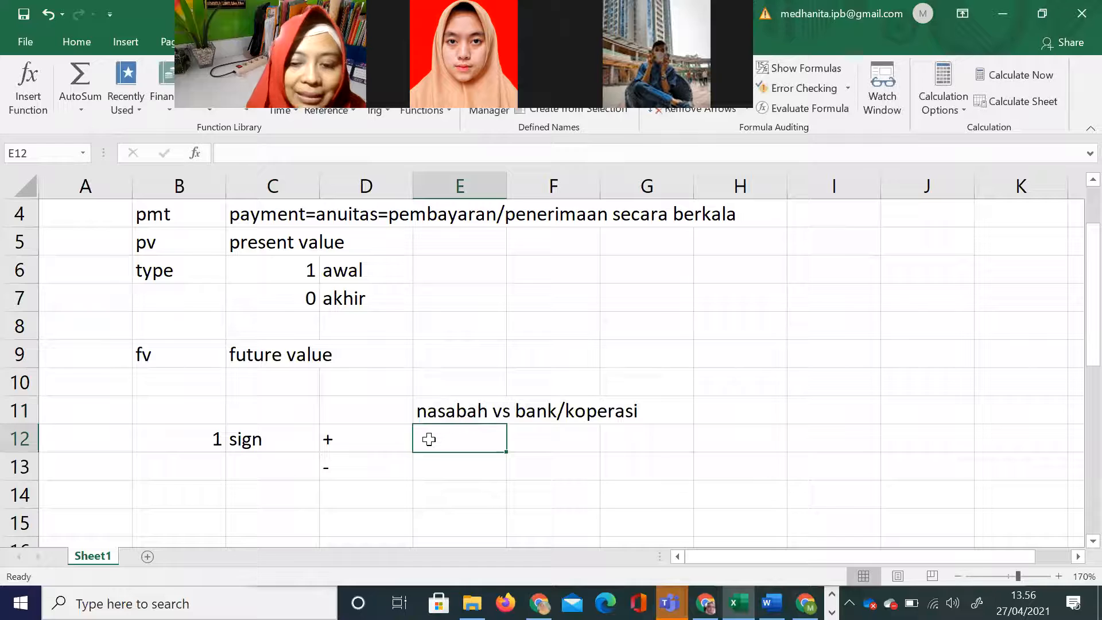
pyautogui.write('menerimauang')
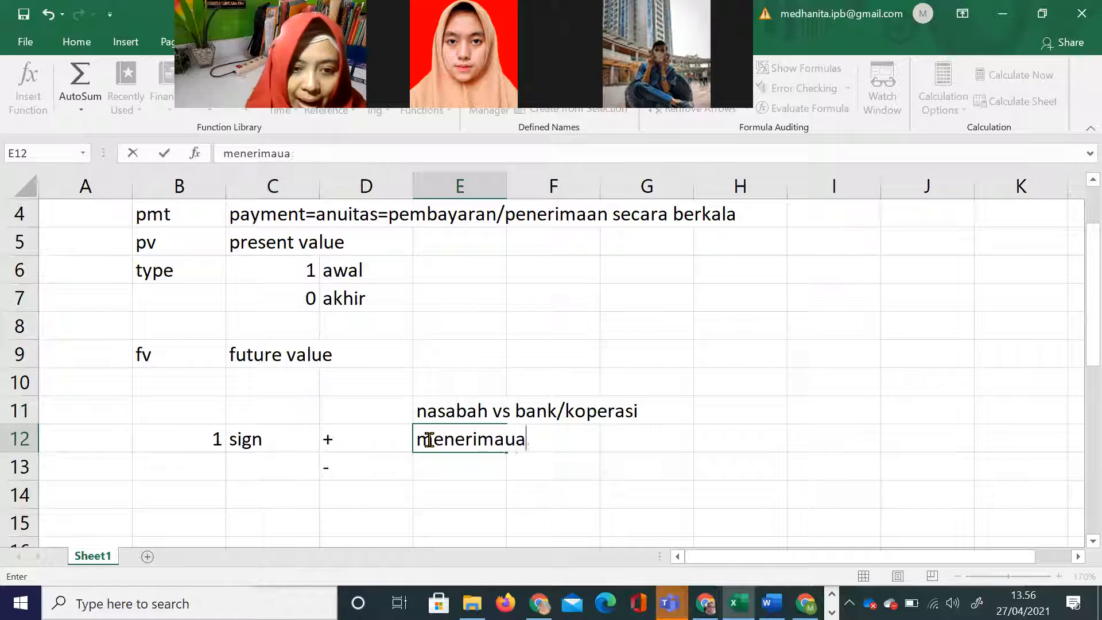
pyautogui.press('Return')
pyautogui.write('eri')
pyautogui.press('BackSpace')
pyautogui.press('BackSpace')
pyautogui.press('BackSpace')
pyautogui.write('mengelua')
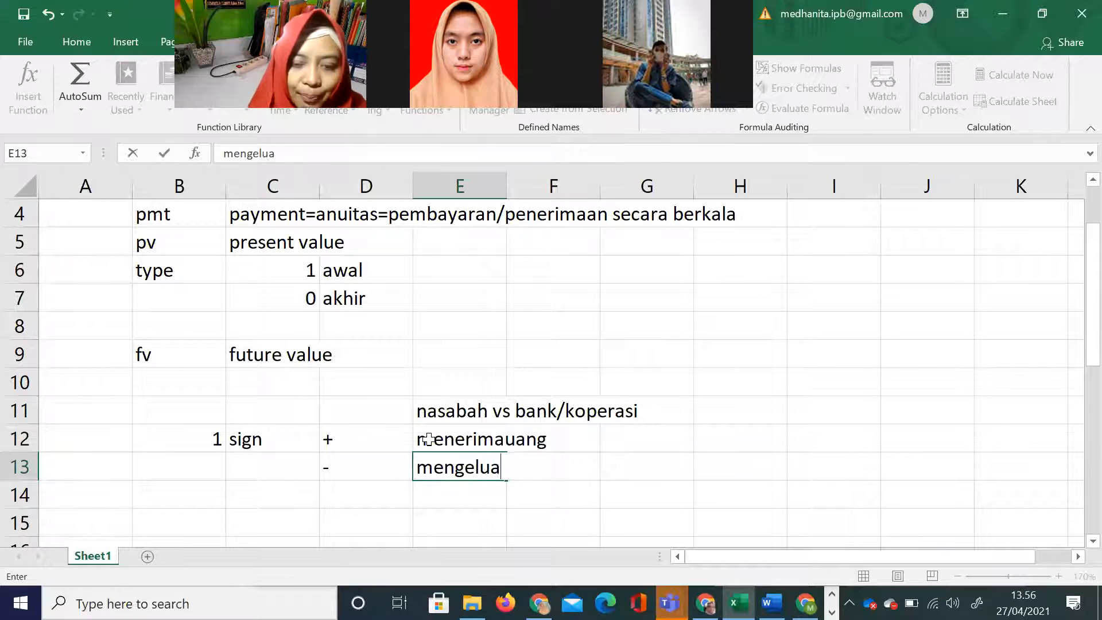
pyautogui.write('rkan uang')
pyautogui.click(428, 439)
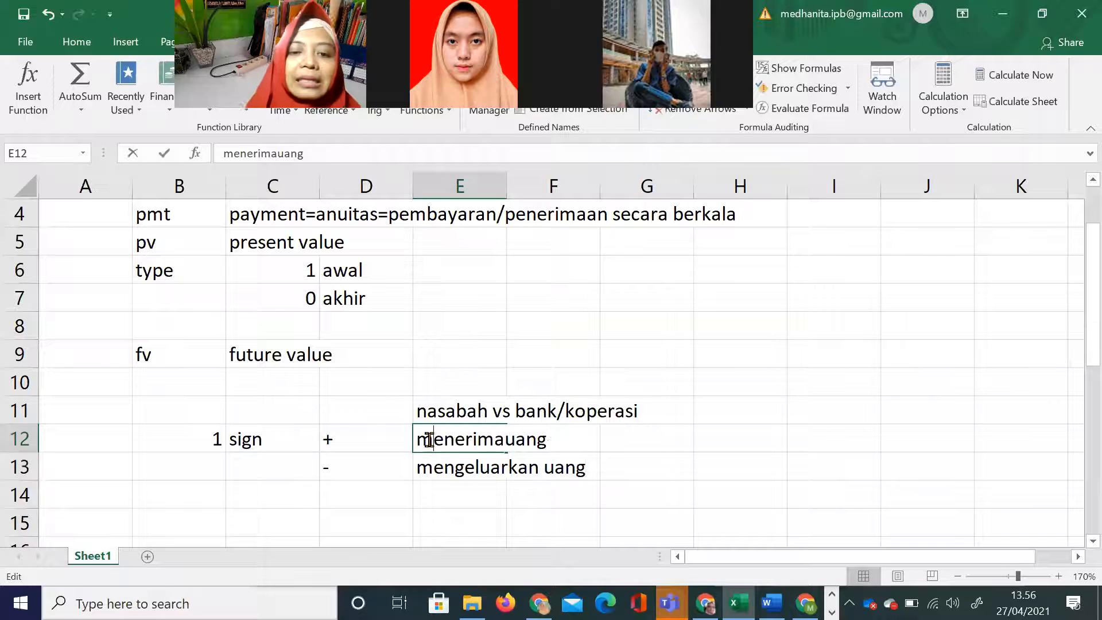
pyautogui.doubleClick(505, 439)
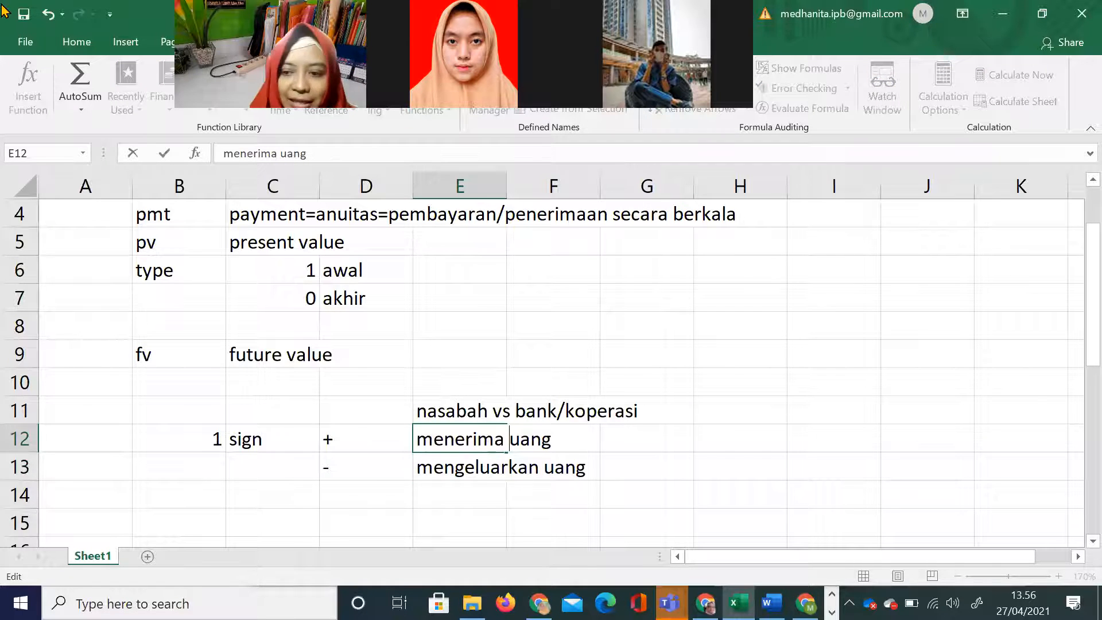
pyautogui.doubleClick(480, 405)
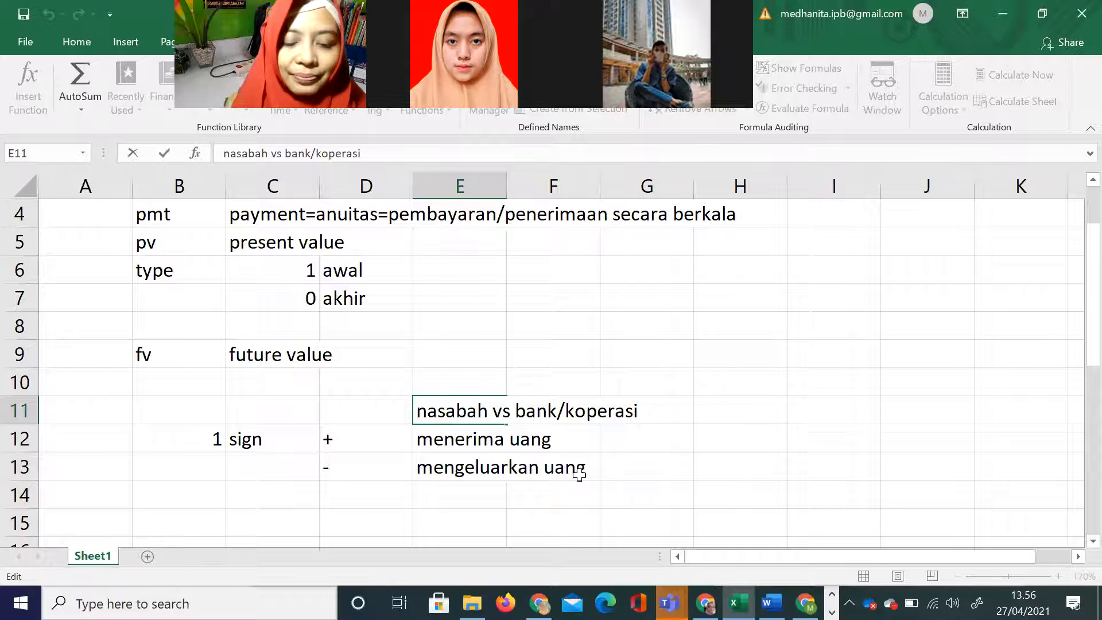
pyautogui.click(673, 489)
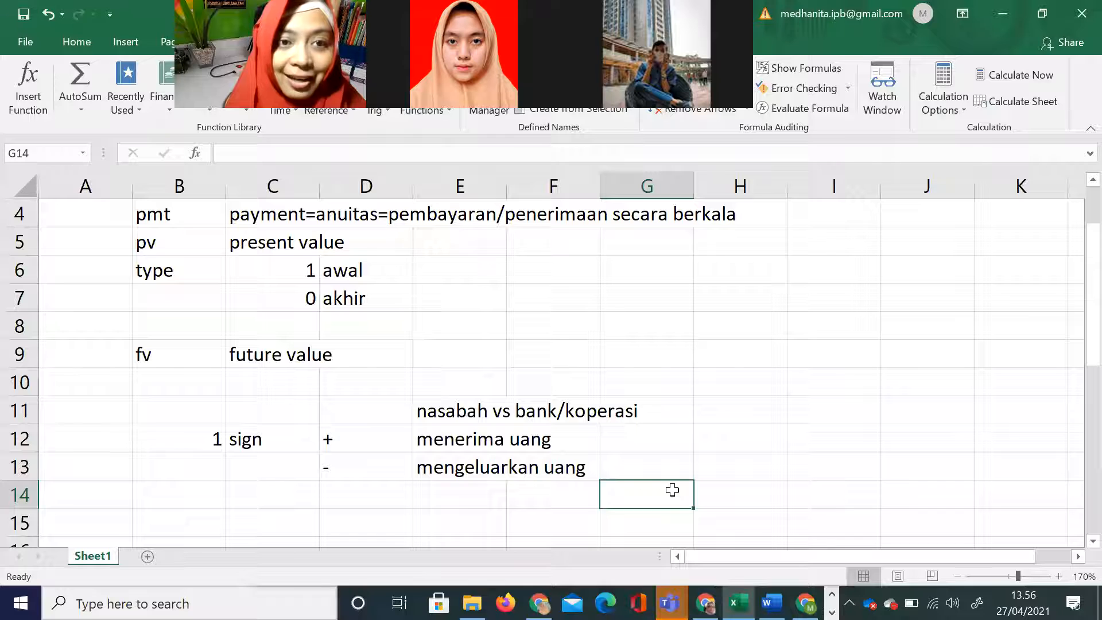
# Step: Add the examples "menabung" in G13 and "deposito" in H13 for the money-out row
pyautogui.click(628, 465)
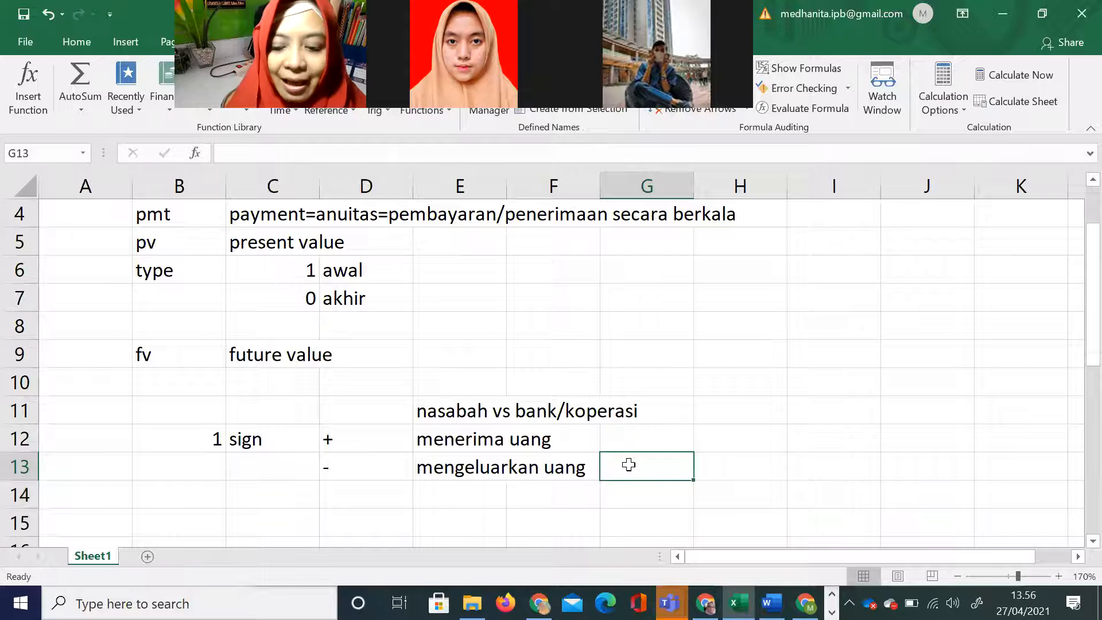
pyautogui.write('me')
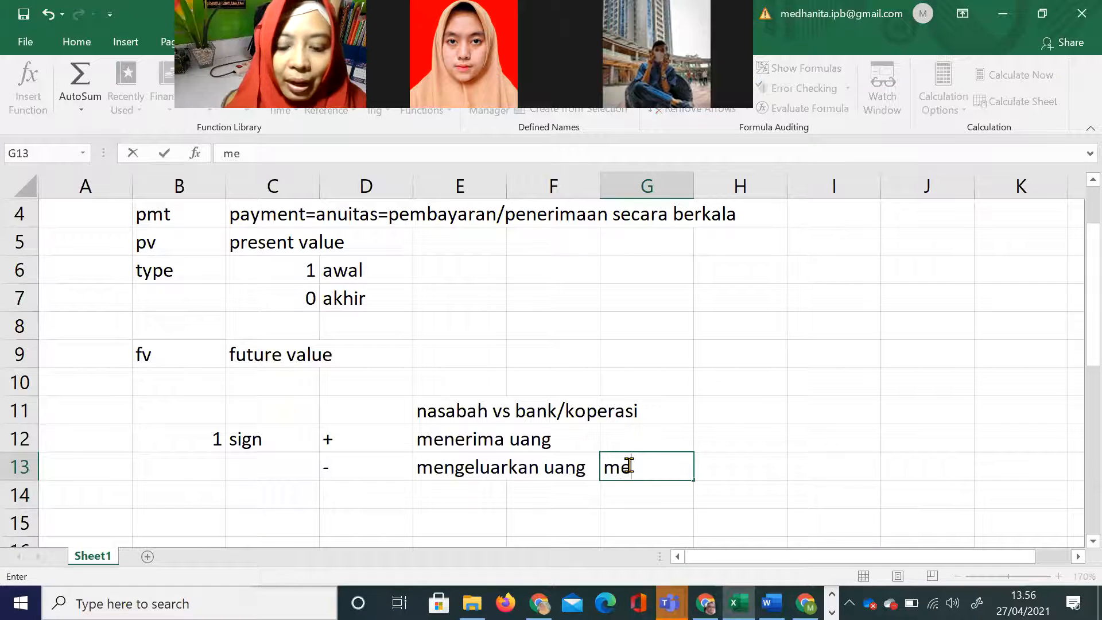
pyautogui.write('nabung')
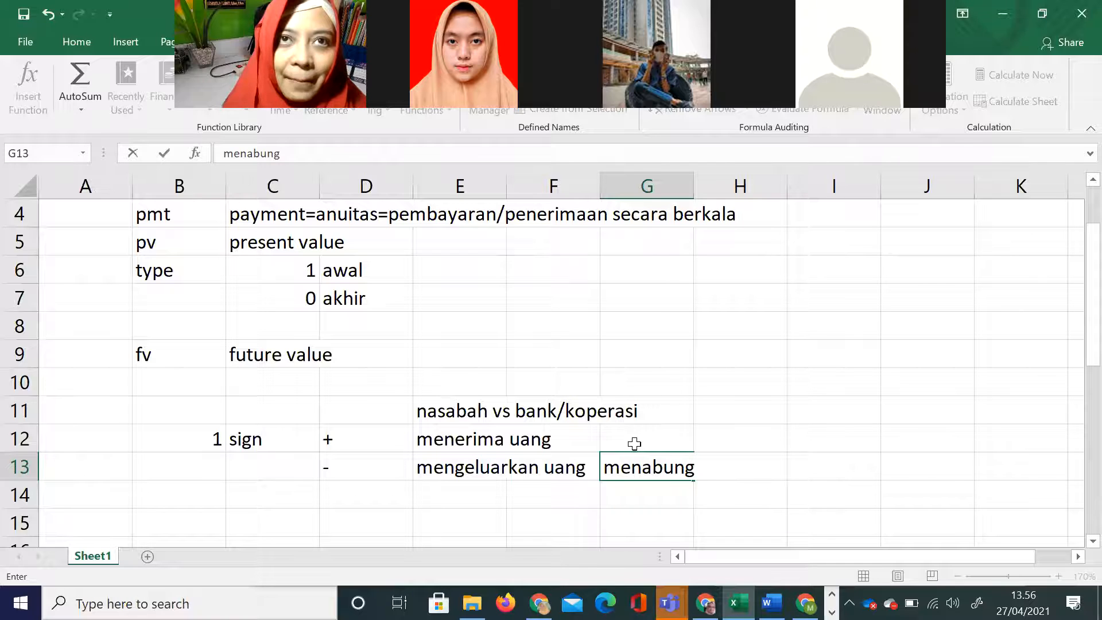
pyautogui.click(634, 443)
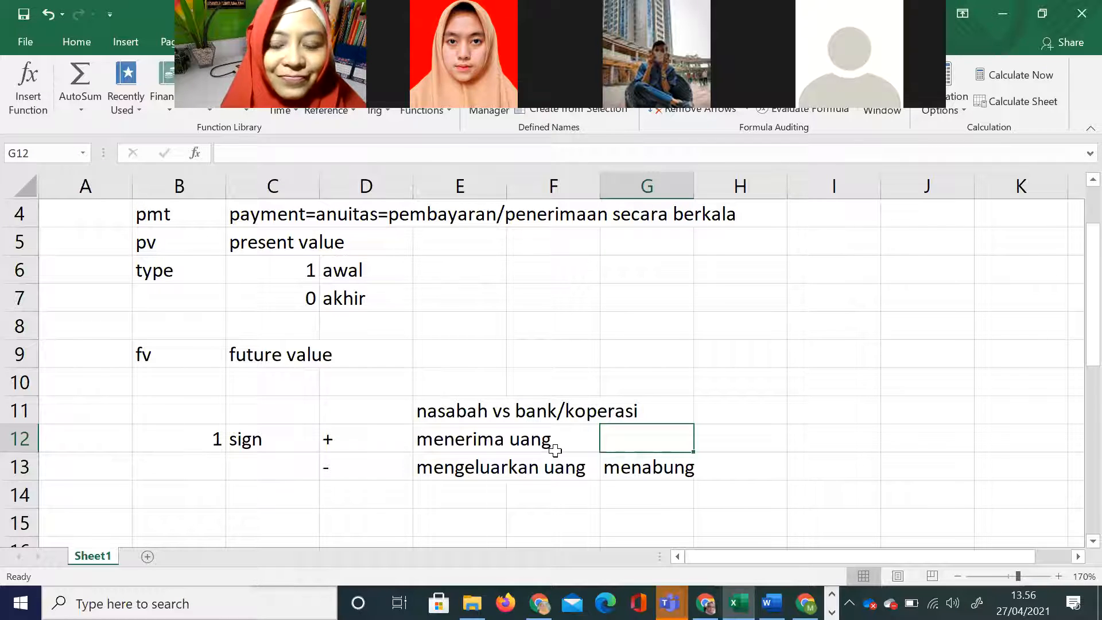
pyautogui.doubleClick(454, 410)
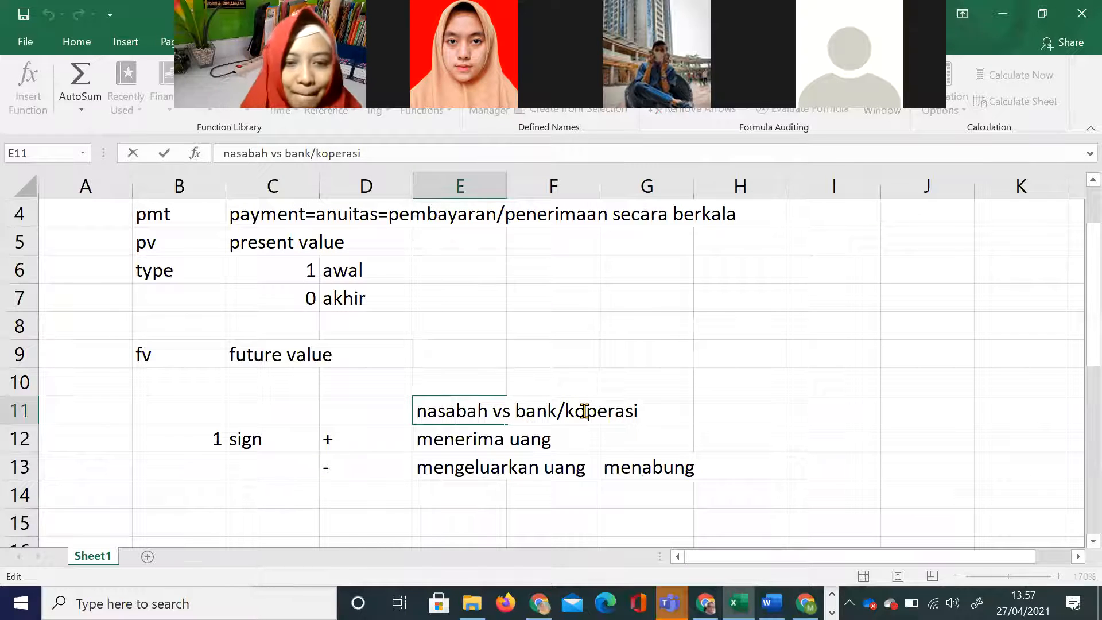
pyautogui.click(514, 486)
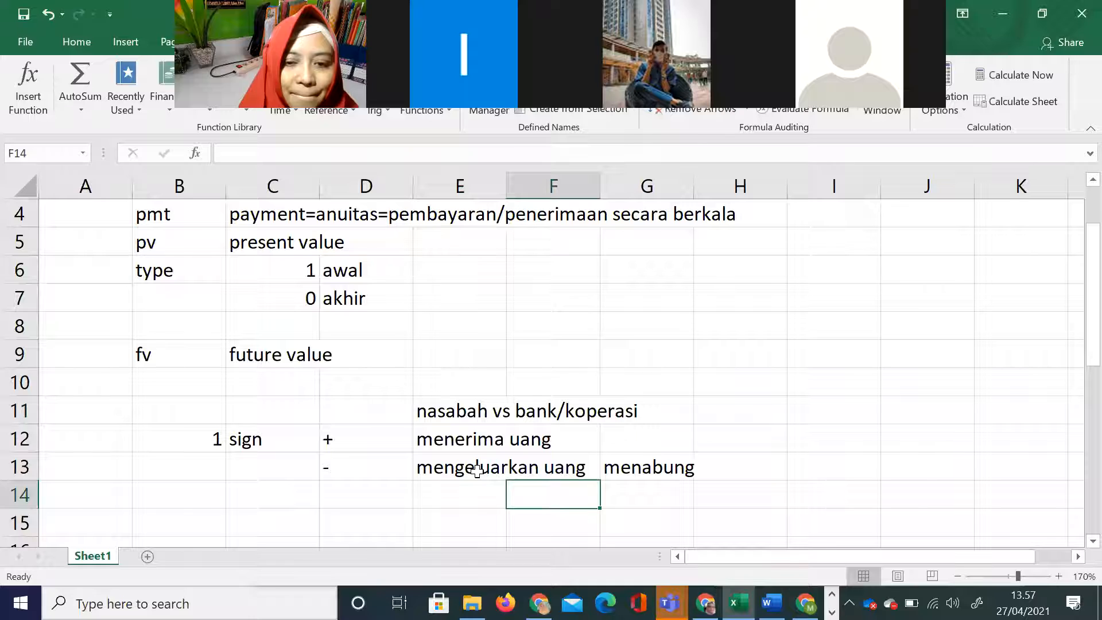
pyautogui.click(716, 465)
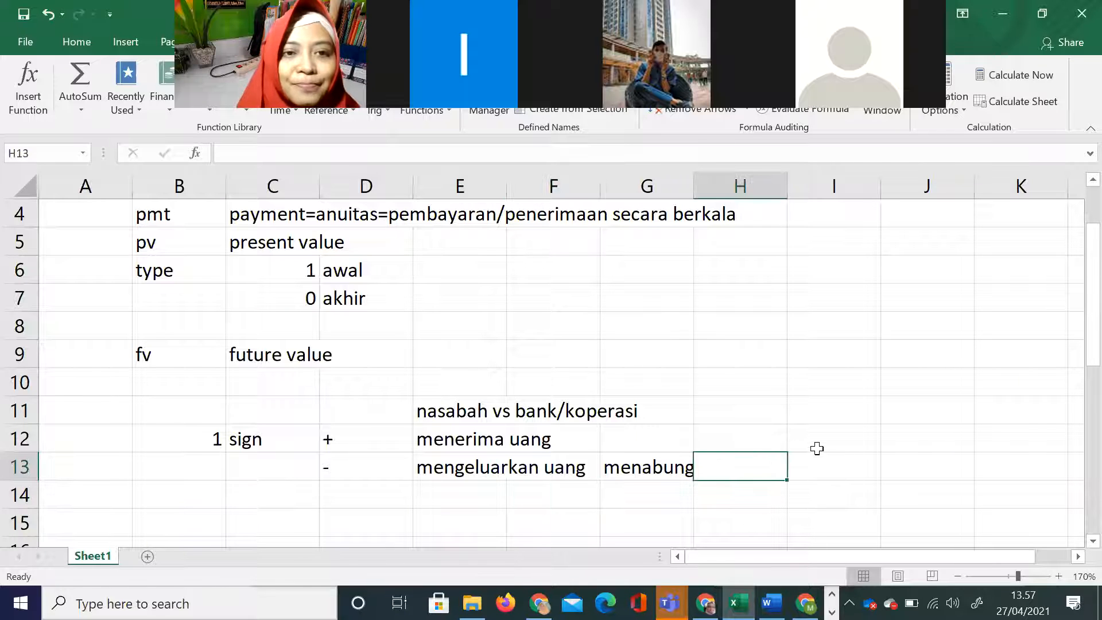
pyautogui.write('de')
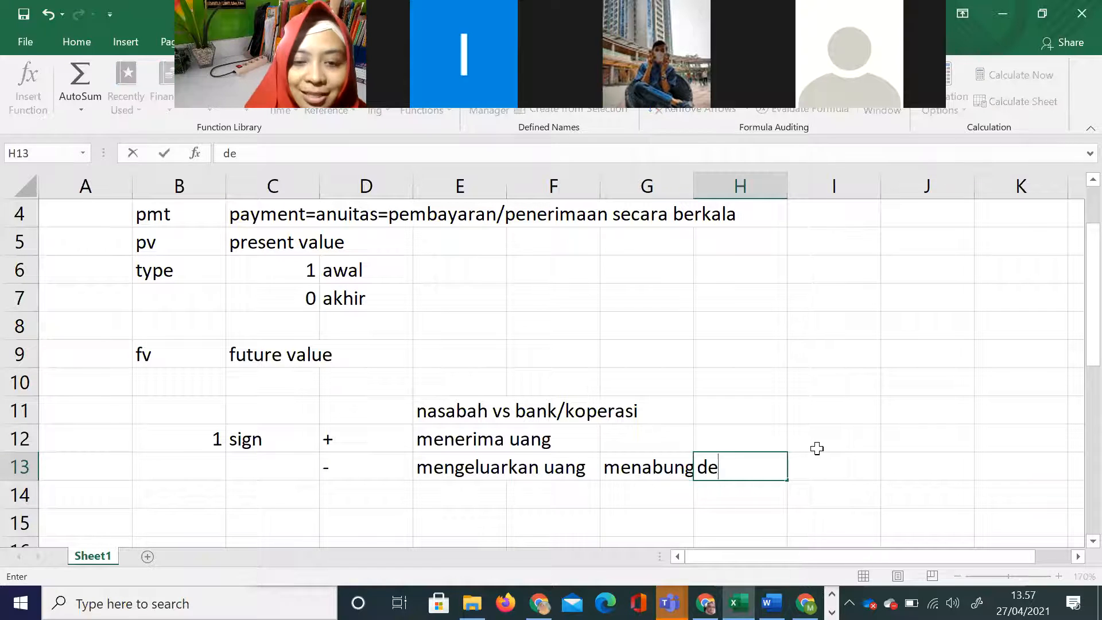
pyautogui.write('posito')
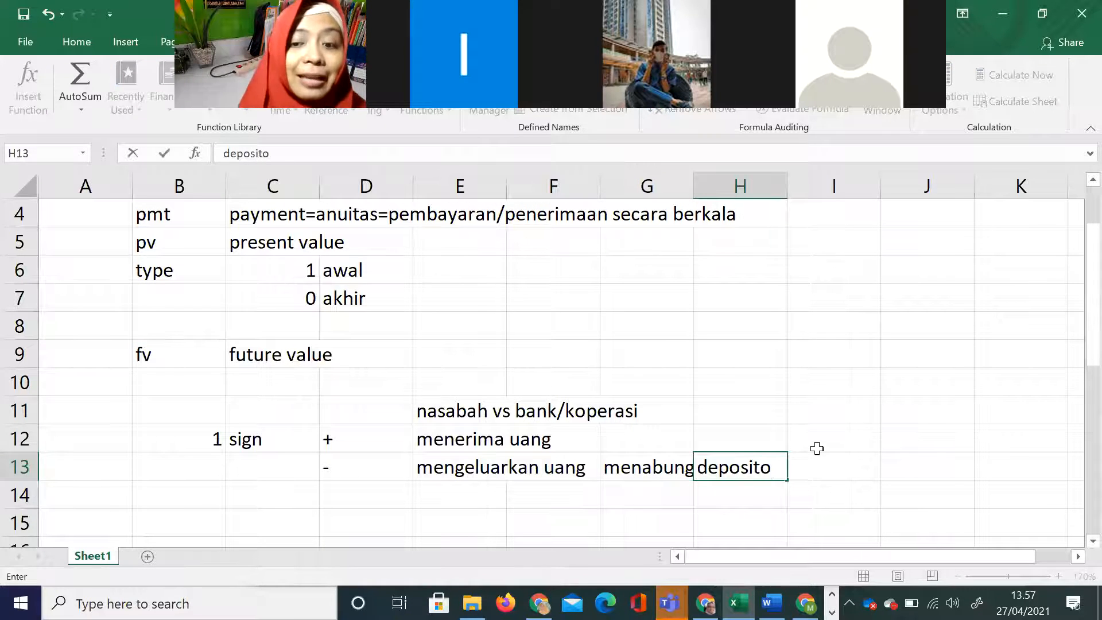
pyautogui.click(640, 384)
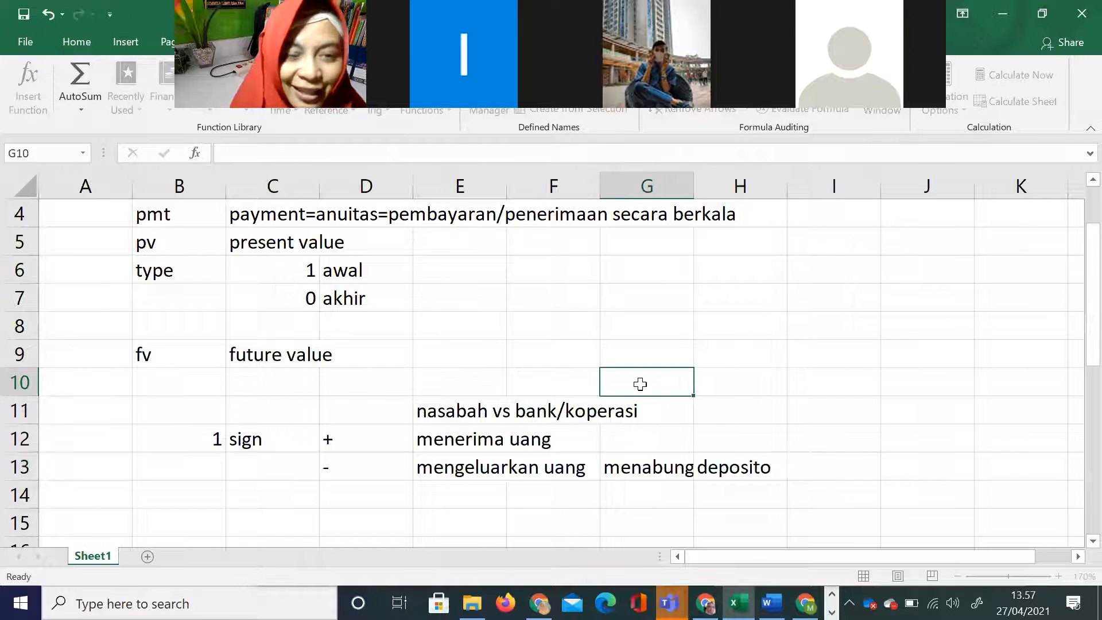
# Step: Add the example "mengambil" in G12 for the "menerima uang" row
pyautogui.click(451, 412)
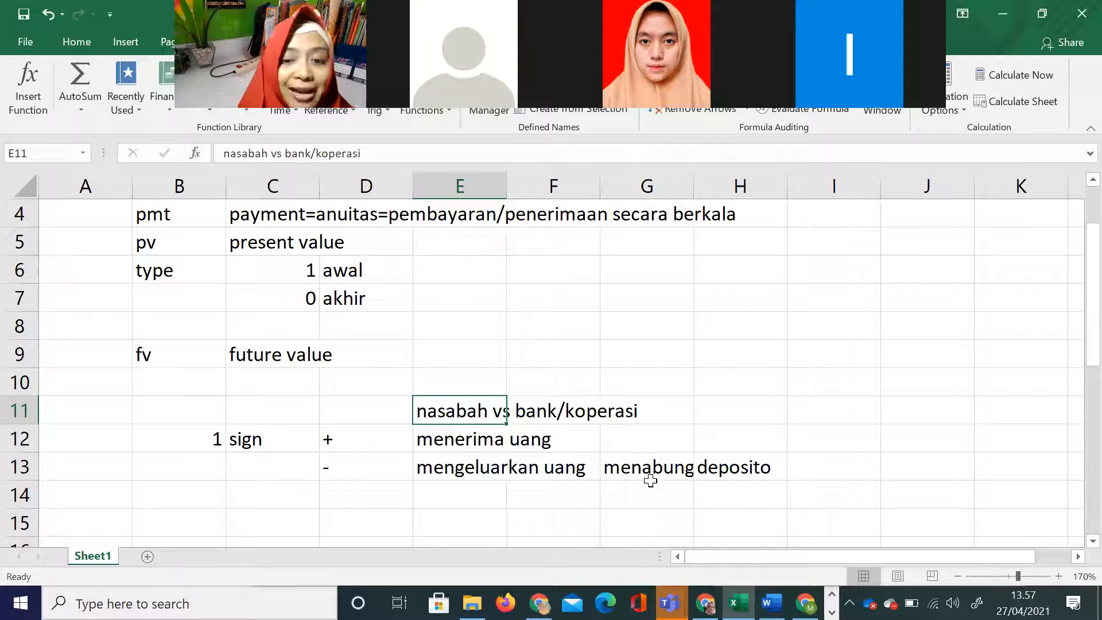
pyautogui.click(621, 433)
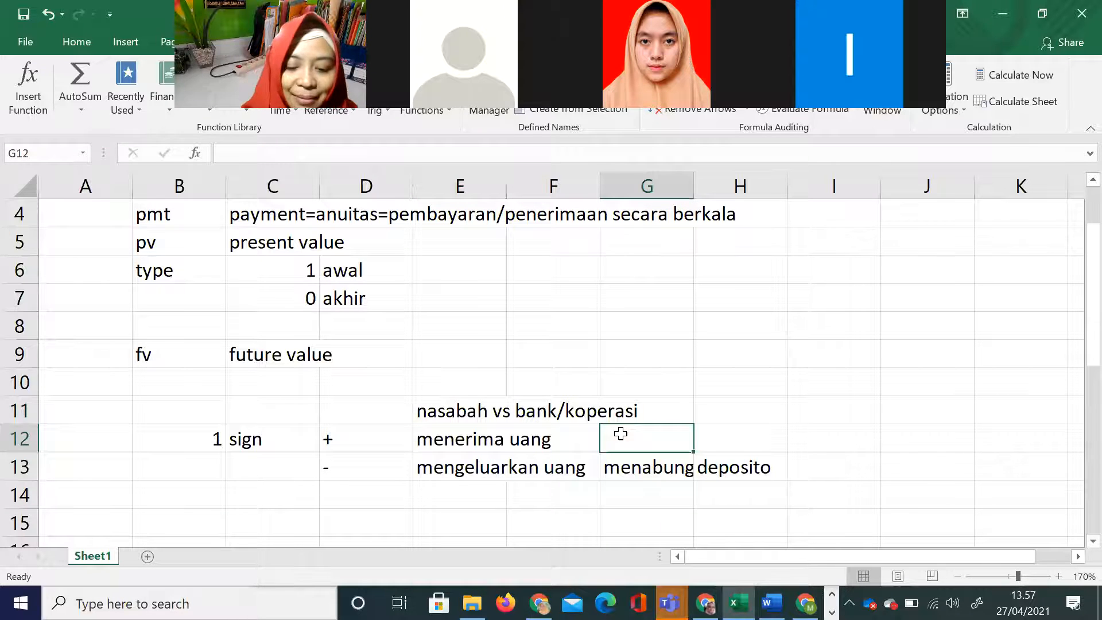
pyautogui.write('men')
pyautogui.press('BackSpace')
pyautogui.press('BackSpace')
pyautogui.press('BackSpace')
pyautogui.write('engambil')
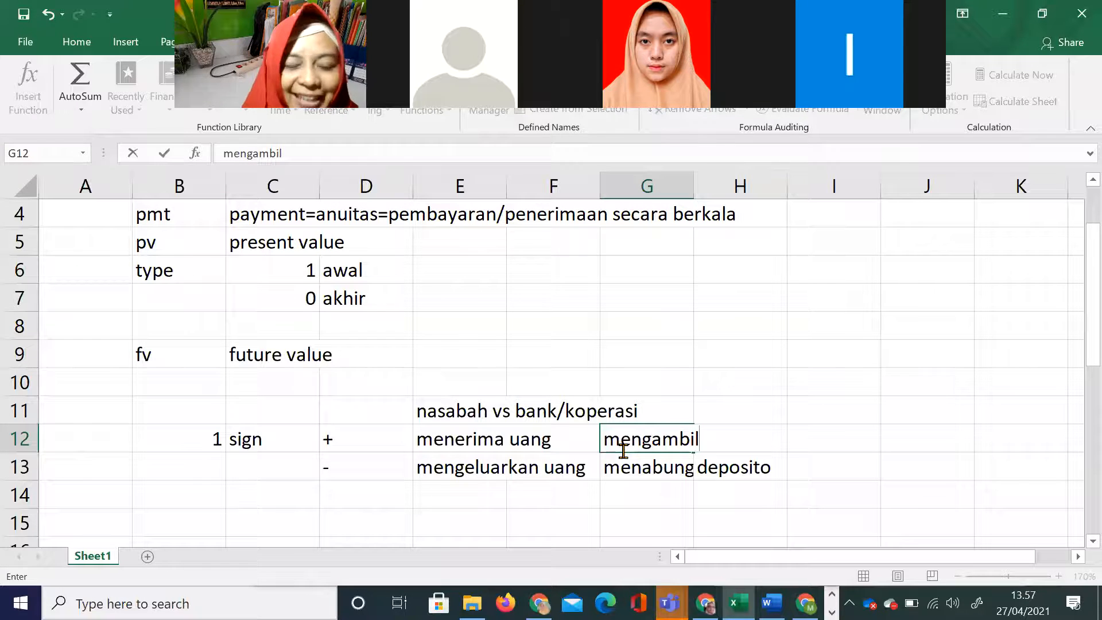
pyautogui.click(315, 474)
# Step: Start the second numbered note in row 14 with 2 in B14 and "samakan satuannya" in C14
pyautogui.scroll(-1, 300, 472)
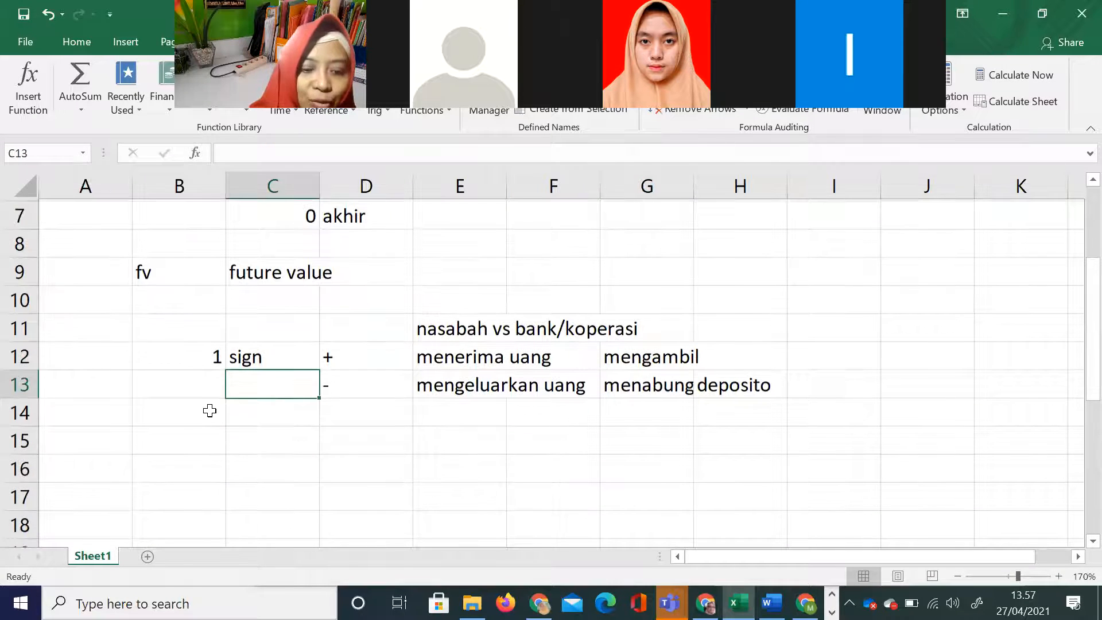
pyautogui.click(209, 410)
pyautogui.write('2')
pyautogui.press('Tab')
pyautogui.write('s')
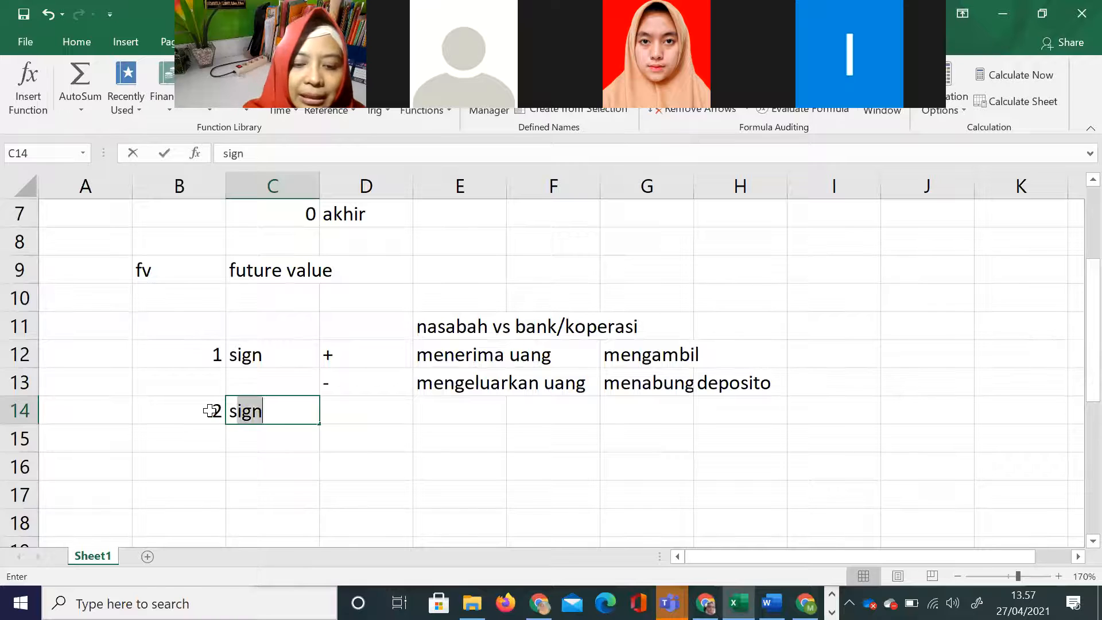
pyautogui.write('amakan satuann')
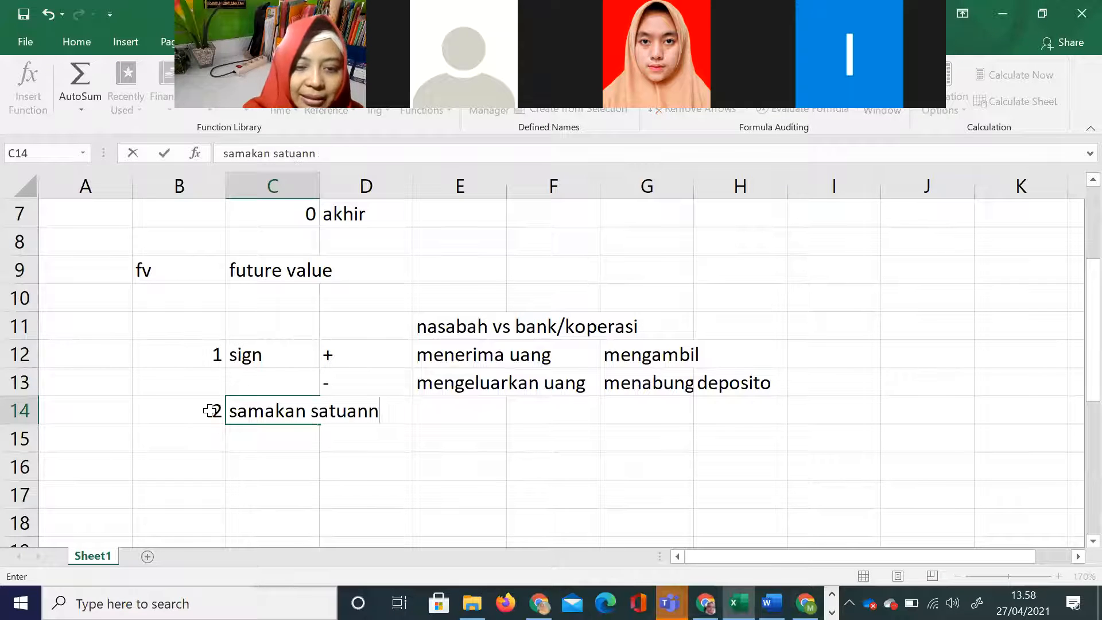
pyautogui.write('ya')
pyautogui.press('Tab')
pyautogui.press('Tab')
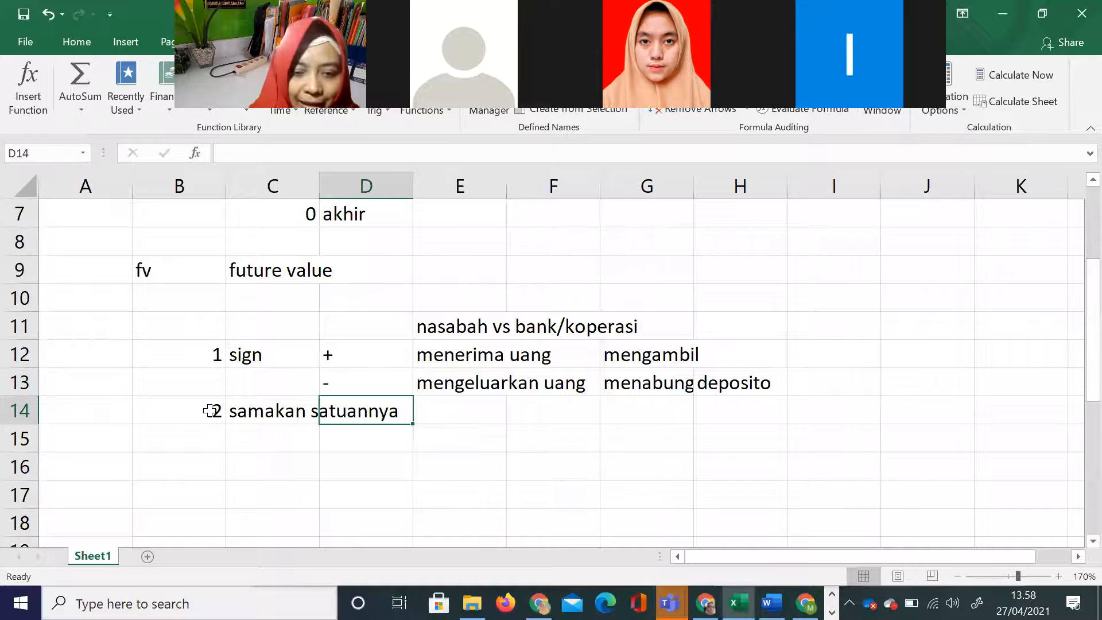
# Step: Add the first unit example, with "nenek" in E14 and 1000m in F14
pyautogui.write('nenek')
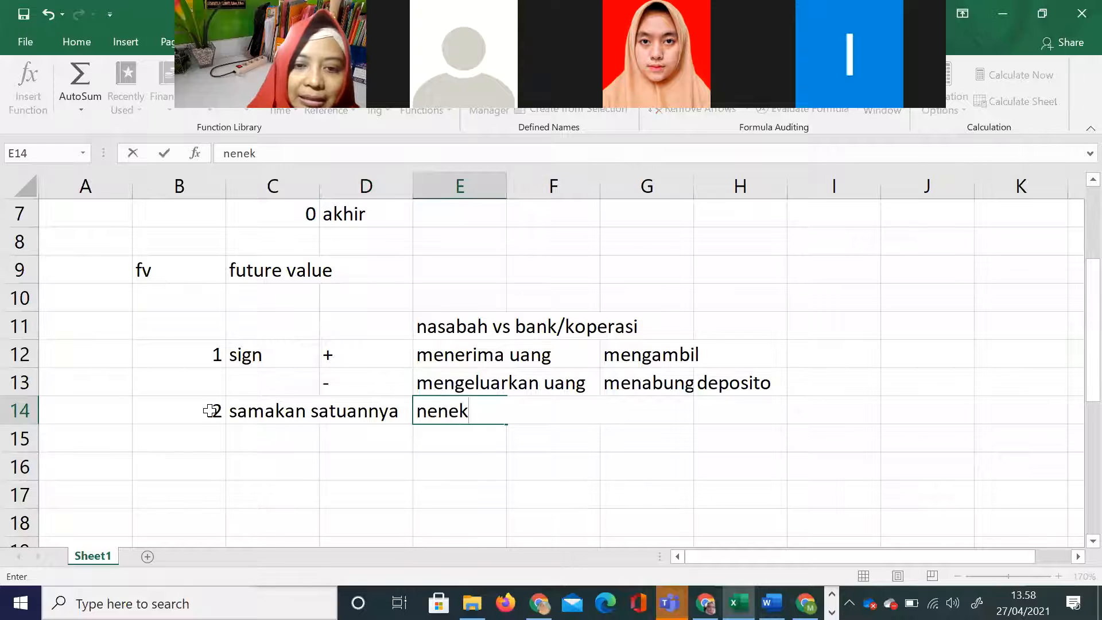
pyautogui.press('Tab')
pyautogui.write('1000m')
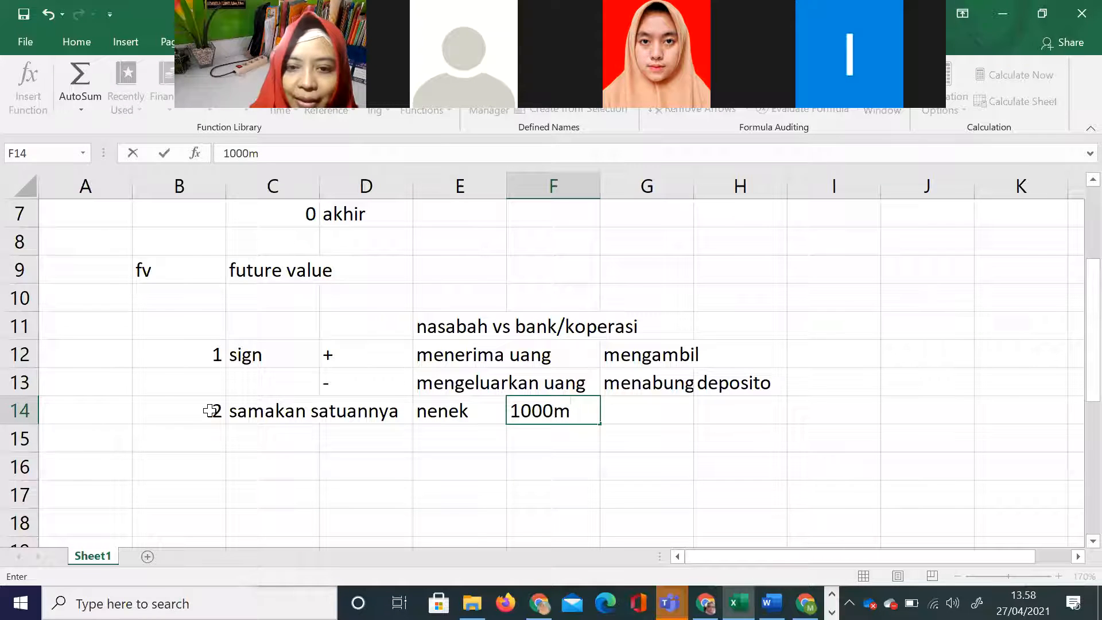
pyautogui.press('Return')
pyautogui.press('Left')
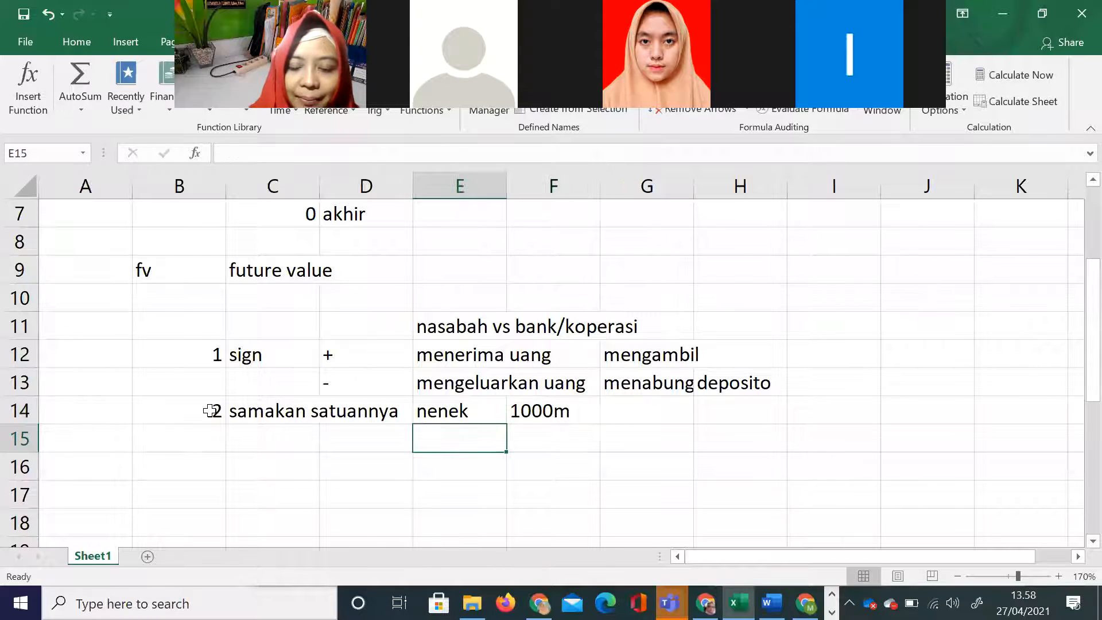
# Step: Add two more unit examples: "kakek" with 2km in E15:F15 and "adik" with 1000cm in E16:F16
pyautogui.write('kakek')
pyautogui.press('Tab')
pyautogui.write('2km')
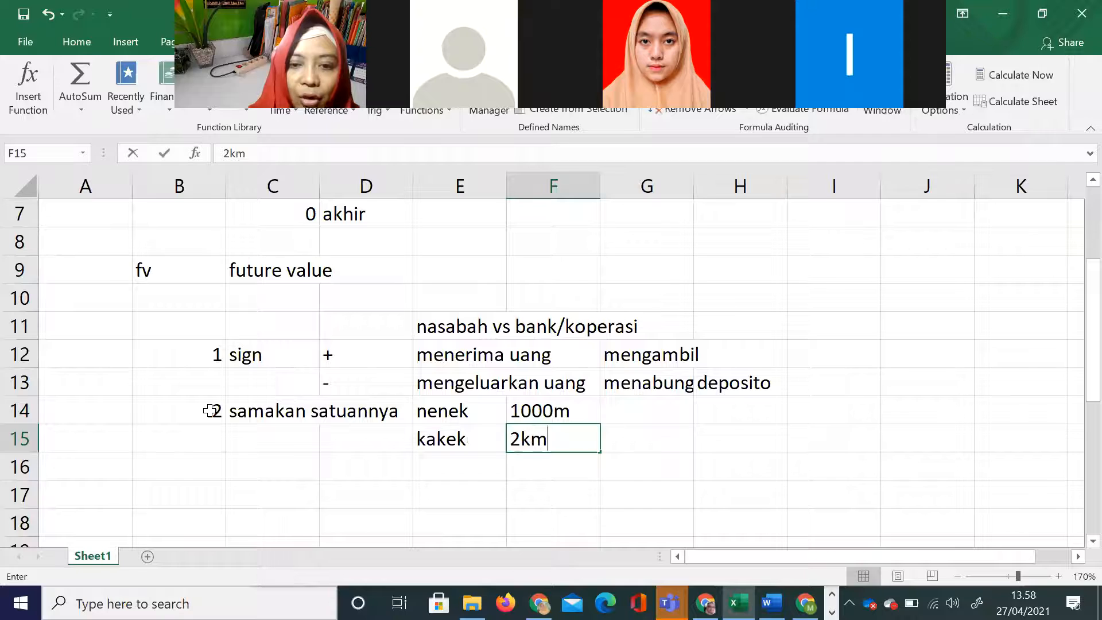
pyautogui.press('Return')
pyautogui.write('adik')
pyautogui.press('Tab')
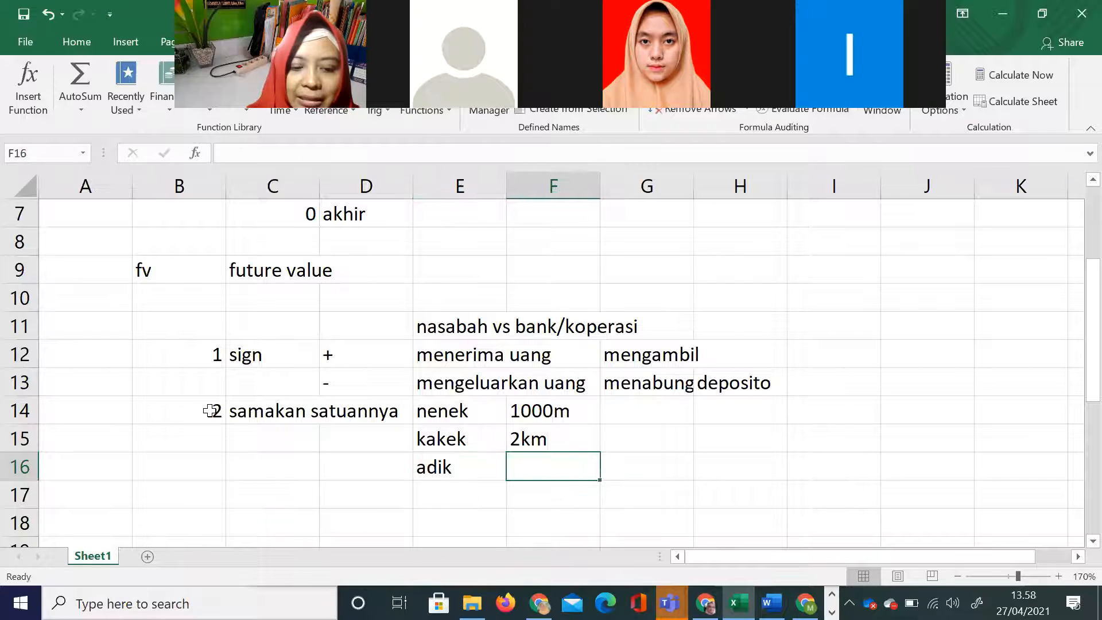
pyautogui.write('1000cm')
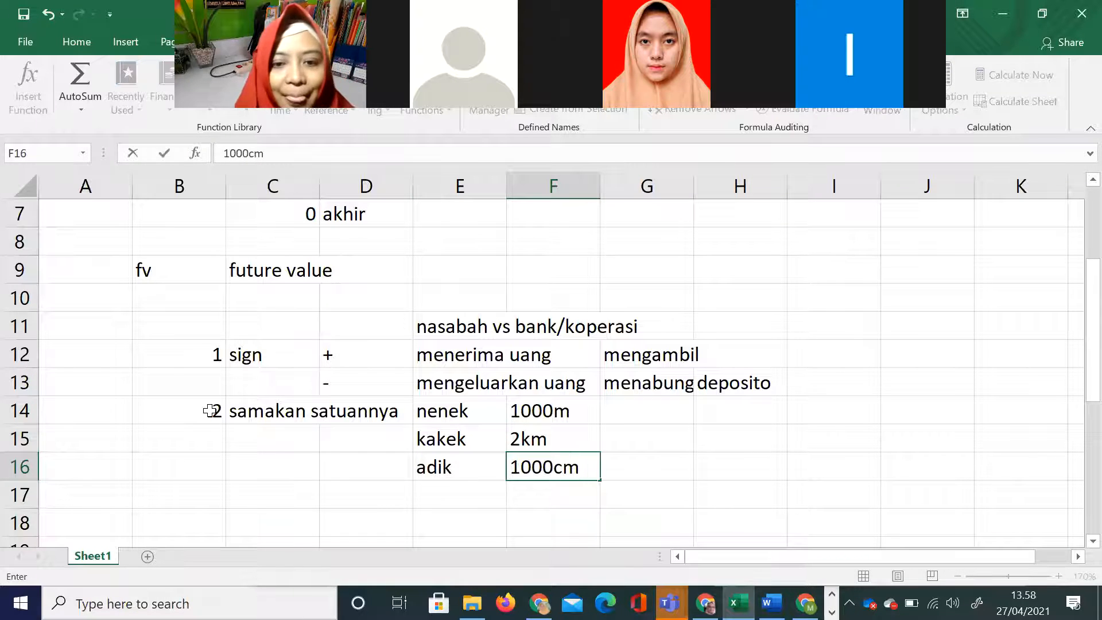
pyautogui.moveTo(576, 414); pyautogui.dragTo(581, 464)
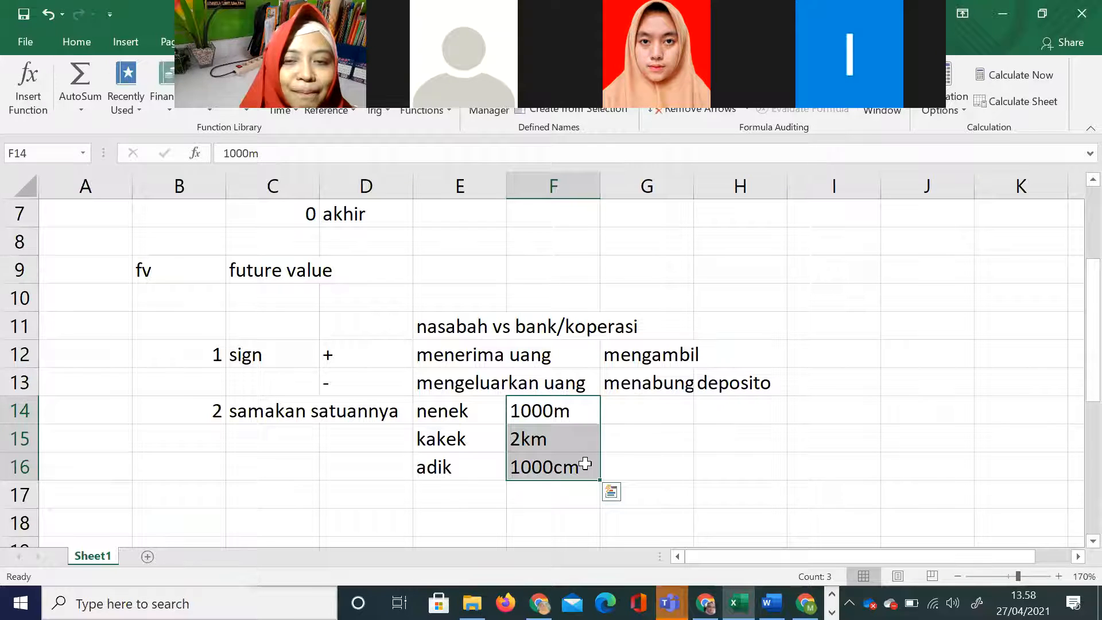
pyautogui.click(652, 466)
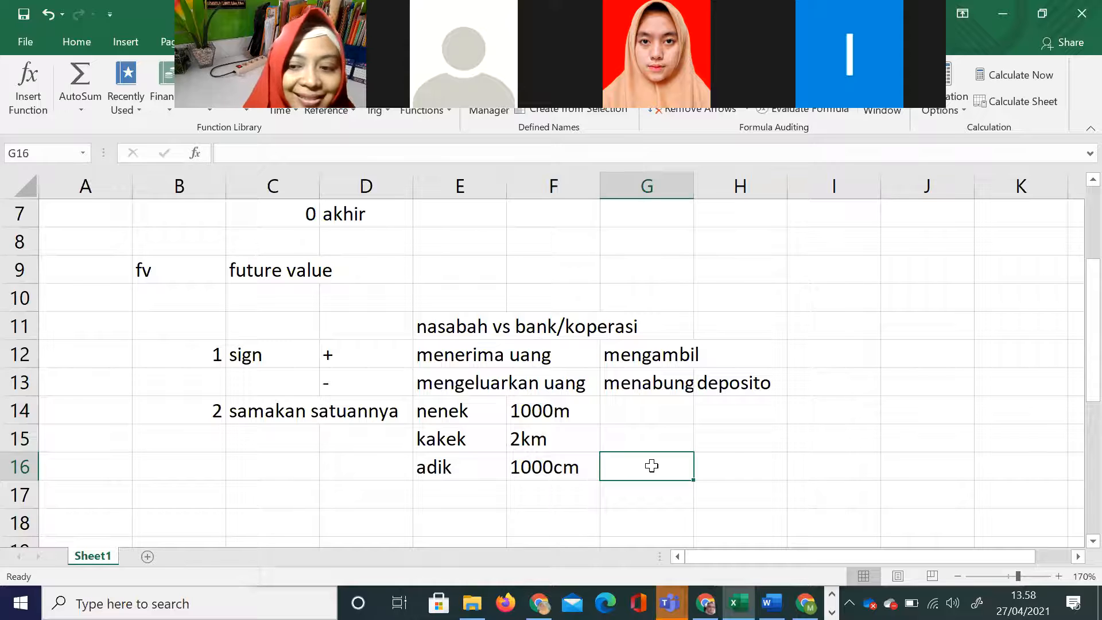
pyautogui.click(486, 497)
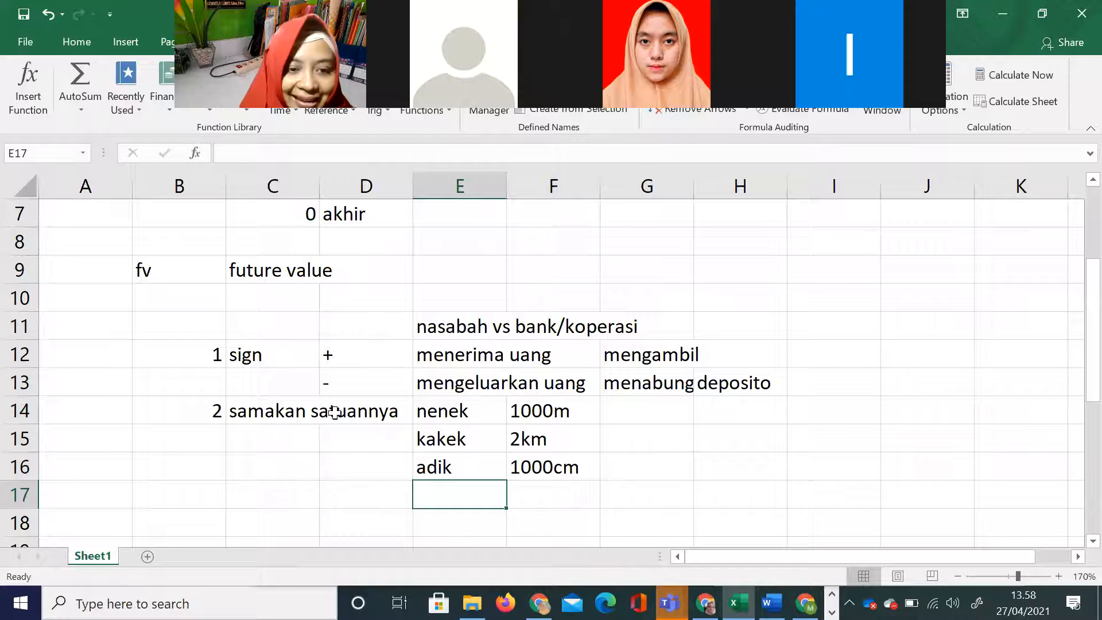
pyautogui.click(217, 362)
pyautogui.moveTo(218, 362); pyautogui.dragTo(258, 414)
pyautogui.click(499, 499)
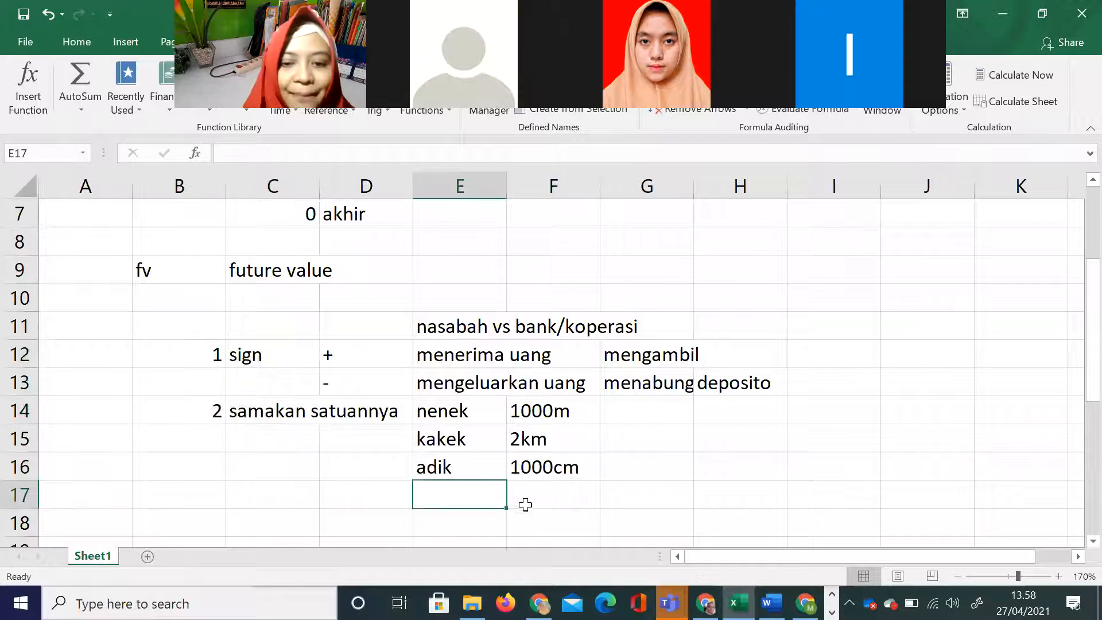
# Step: Switch to the PowerPoint presentation with the "Future Value - single sums" slide
pyautogui.hotkey('alt', 'Tab')
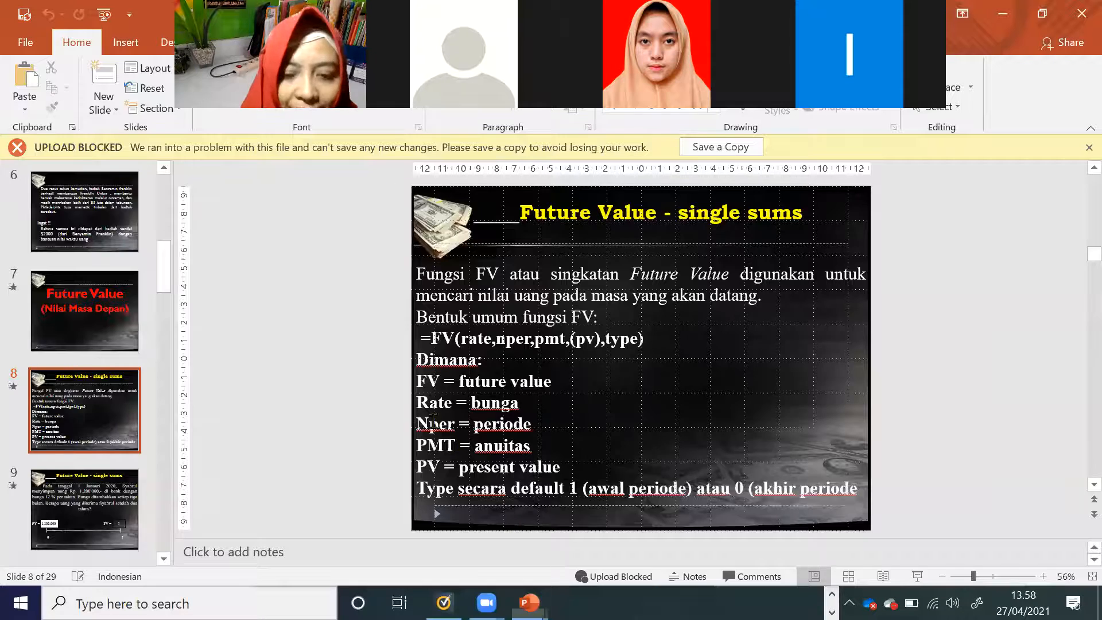
# Step: Show slide 9 with the savings deposit problem and highlight the date "1 Januari 2020" in its text
pyautogui.click(113, 505)
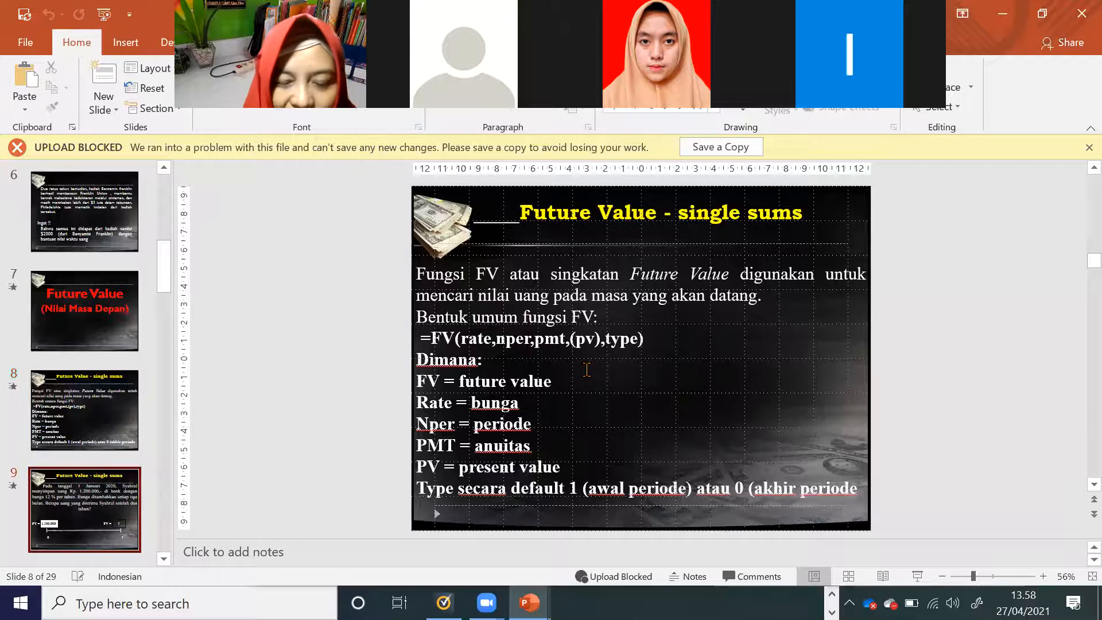
pyautogui.scroll(-1, 6, 519)
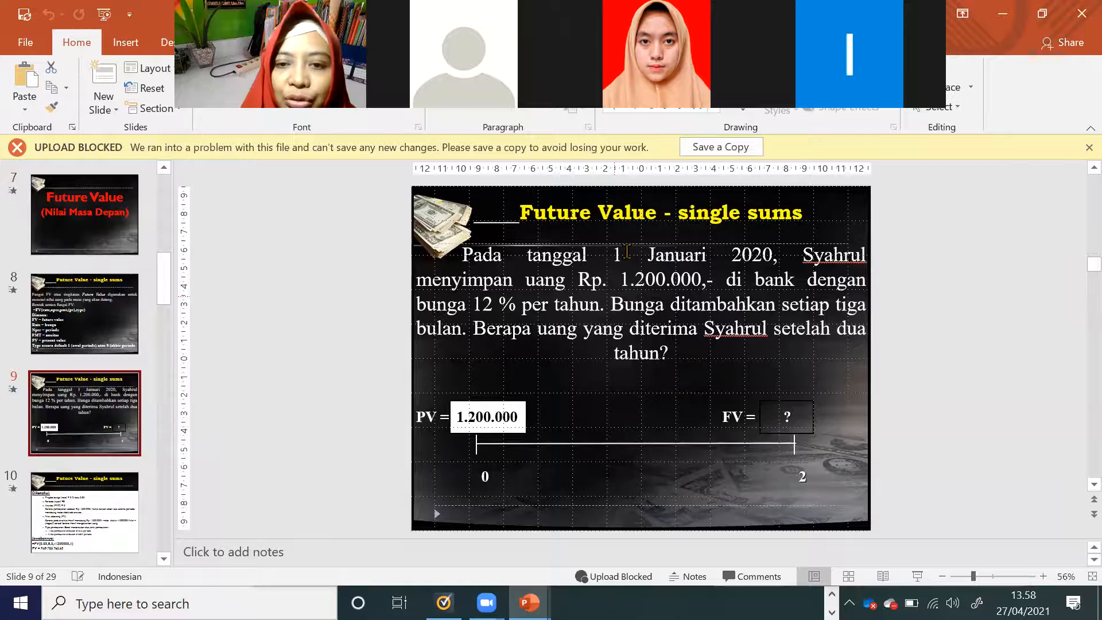
pyautogui.moveTo(614, 251); pyautogui.dragTo(778, 256)
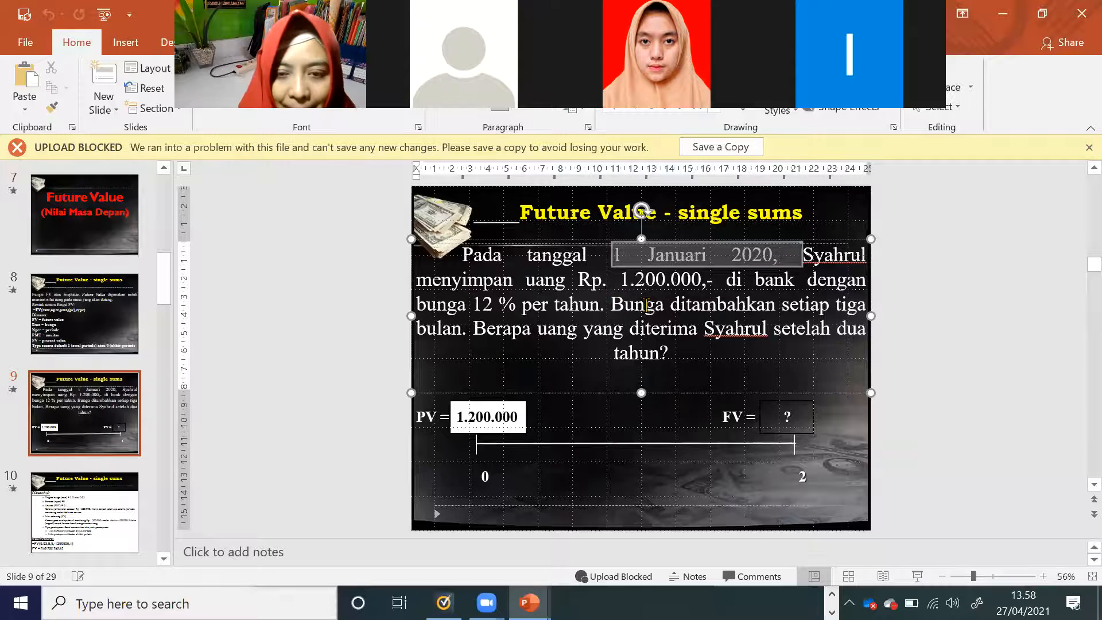
# Step: Switch to the Excel worksheet and shorten the pmt description in C4 to "payment"
pyautogui.hotkey('alt', 'Tab')
pyautogui.scroll(2, 507, 318)
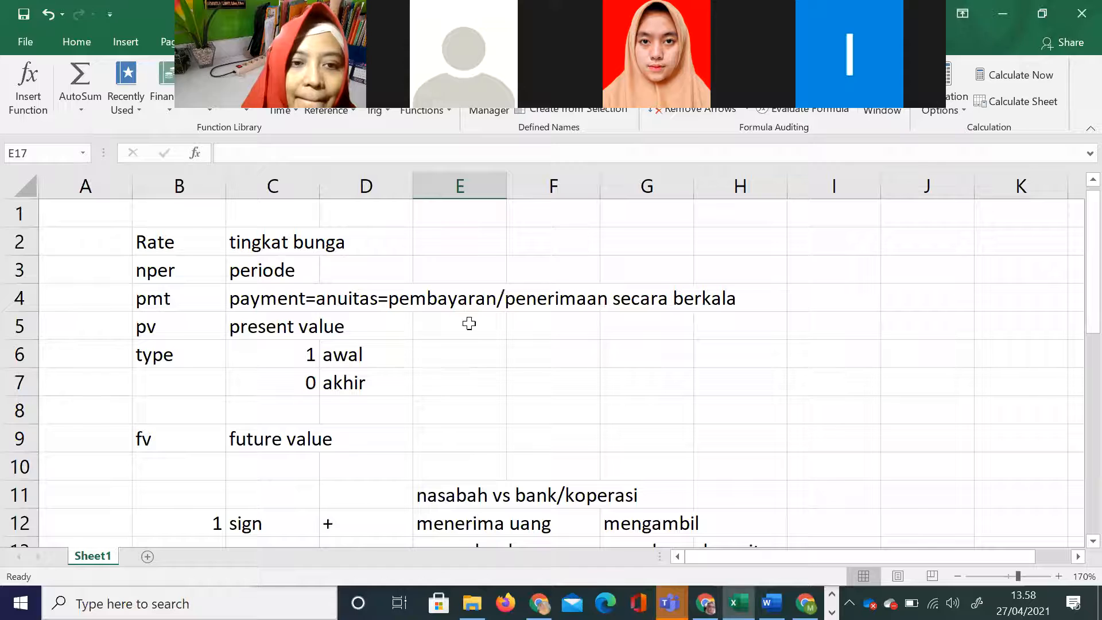
pyautogui.doubleClick(303, 299)
pyautogui.moveTo(303, 298); pyautogui.dragTo(770, 296)
pyautogui.press('Delete')
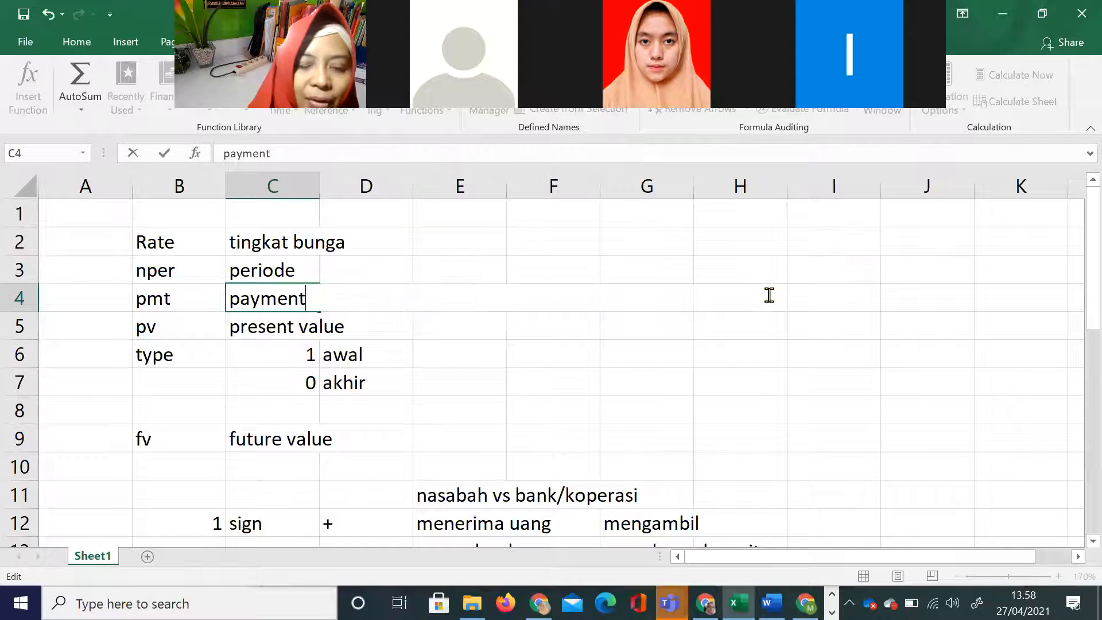
pyautogui.click(454, 331)
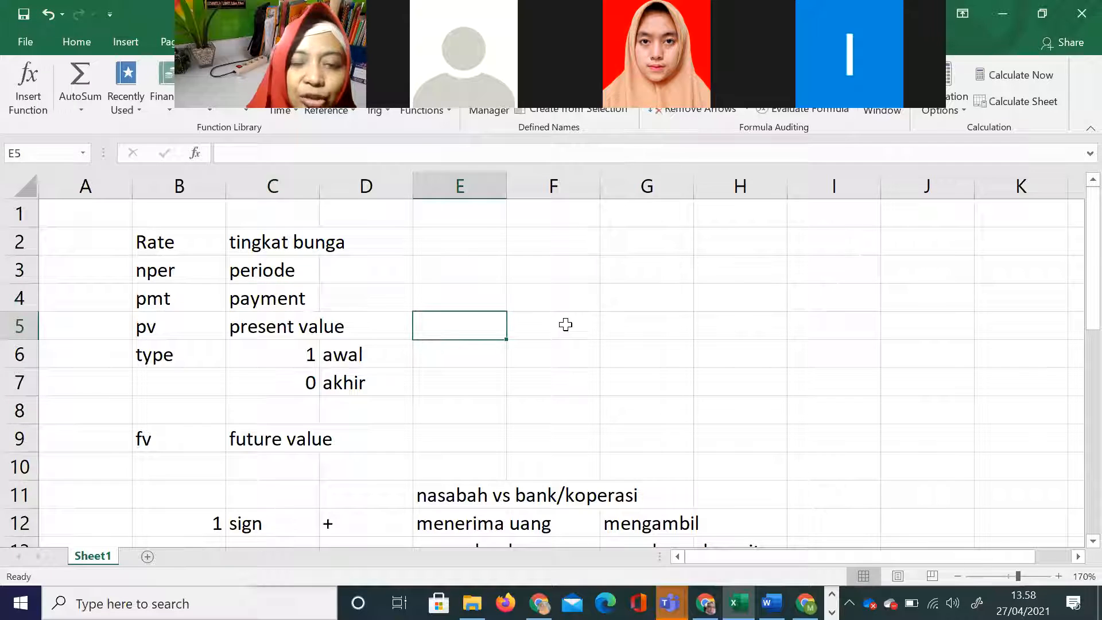
# Step: Check the deposit amount on the PowerPoint slide and enter it as (1200000) in E5 of the Excel worksheet
pyautogui.hotkey('alt', 'Tab')
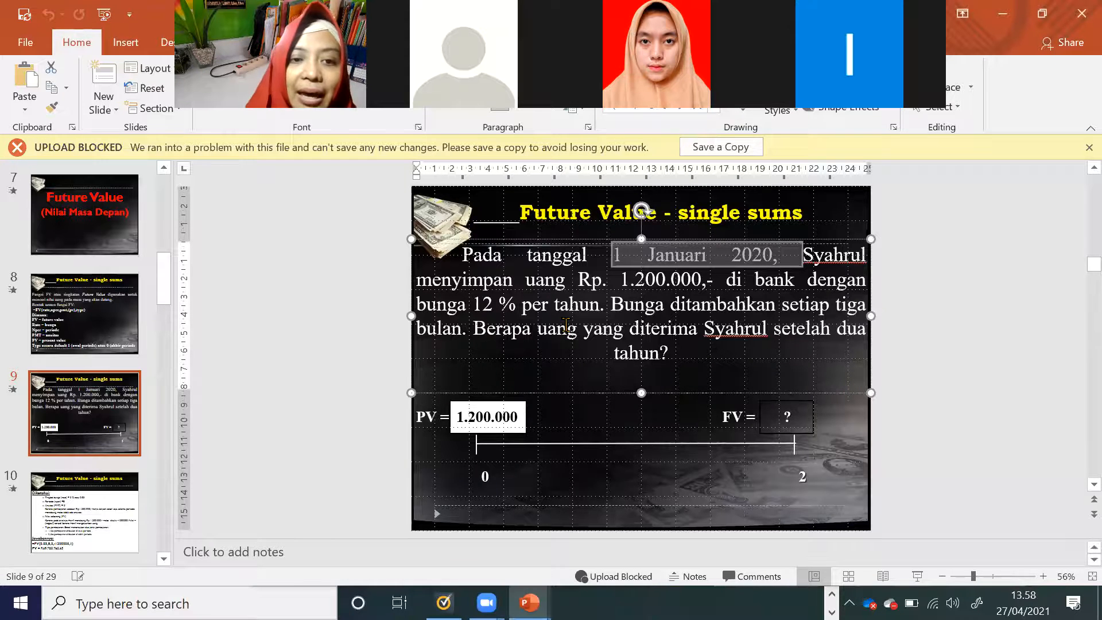
pyautogui.hotkey('alt', 'Tab')
pyautogui.hotkey('alt', 'Tab')
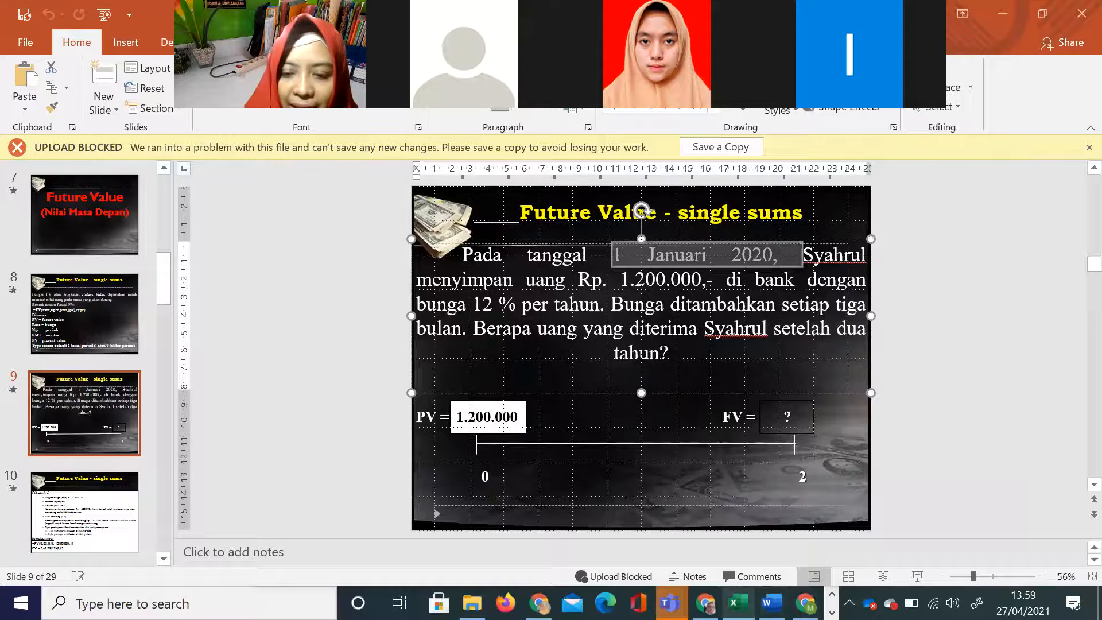
pyautogui.click(738, 602)
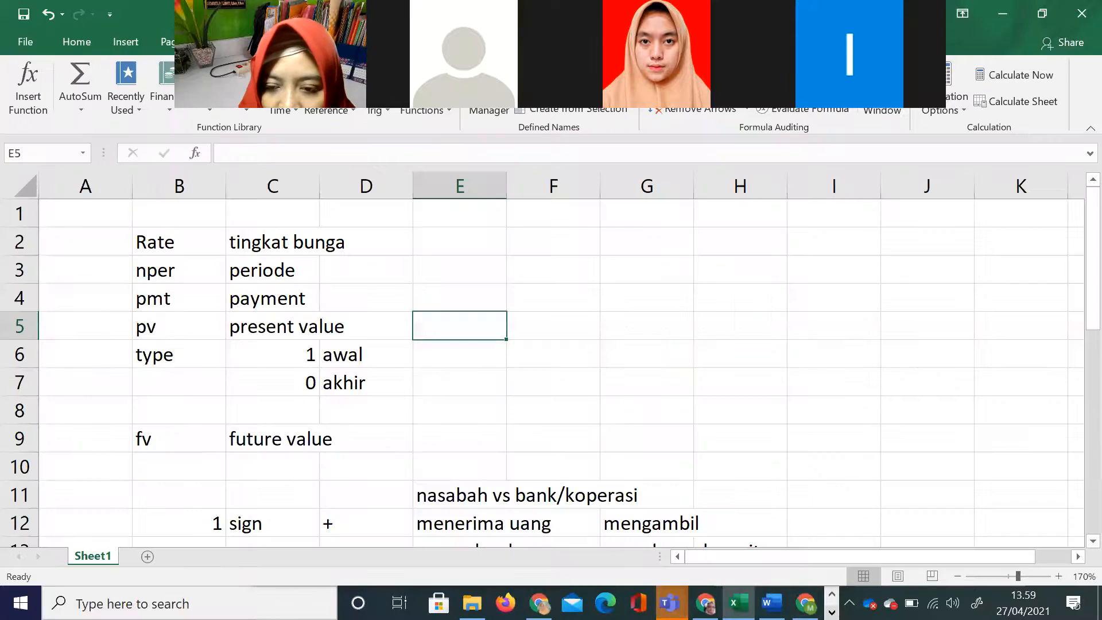
pyautogui.write('(')
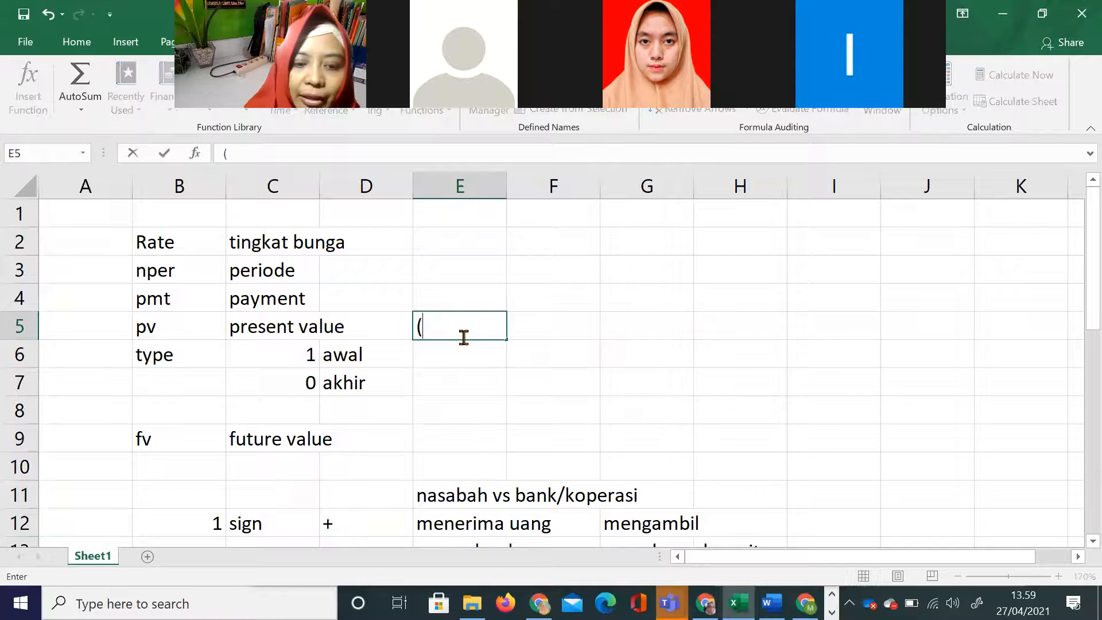
pyautogui.write('1200000)')
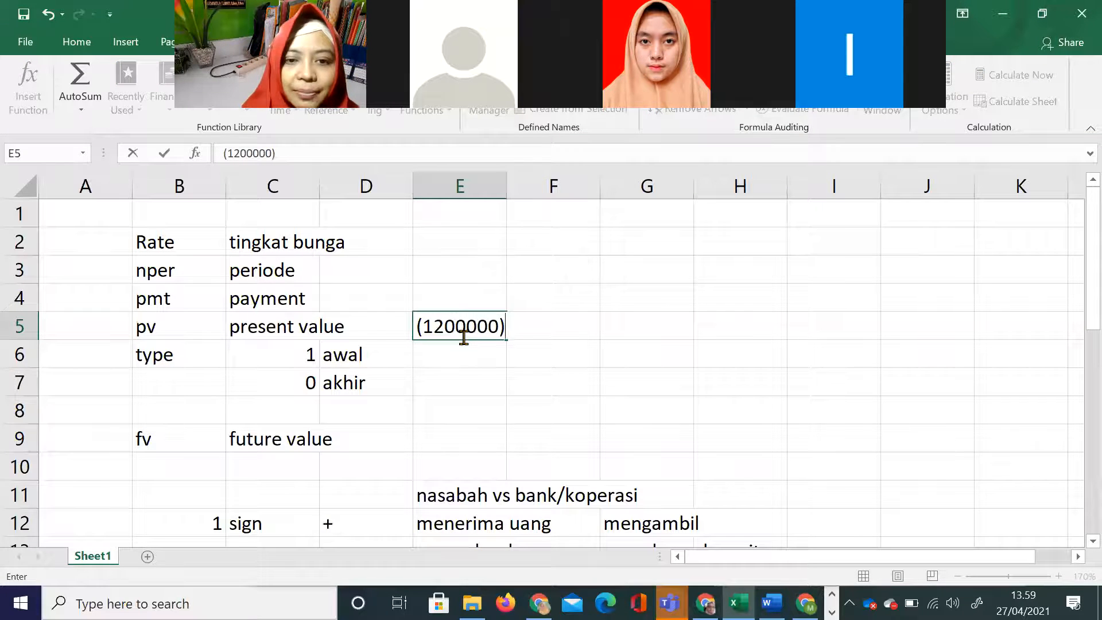
pyautogui.click(532, 381)
# Step: Switch to the PowerPoint problem slide and highlight the compounding interval "setiap tiga bulan"
pyautogui.hotkey('alt', 'Tab')
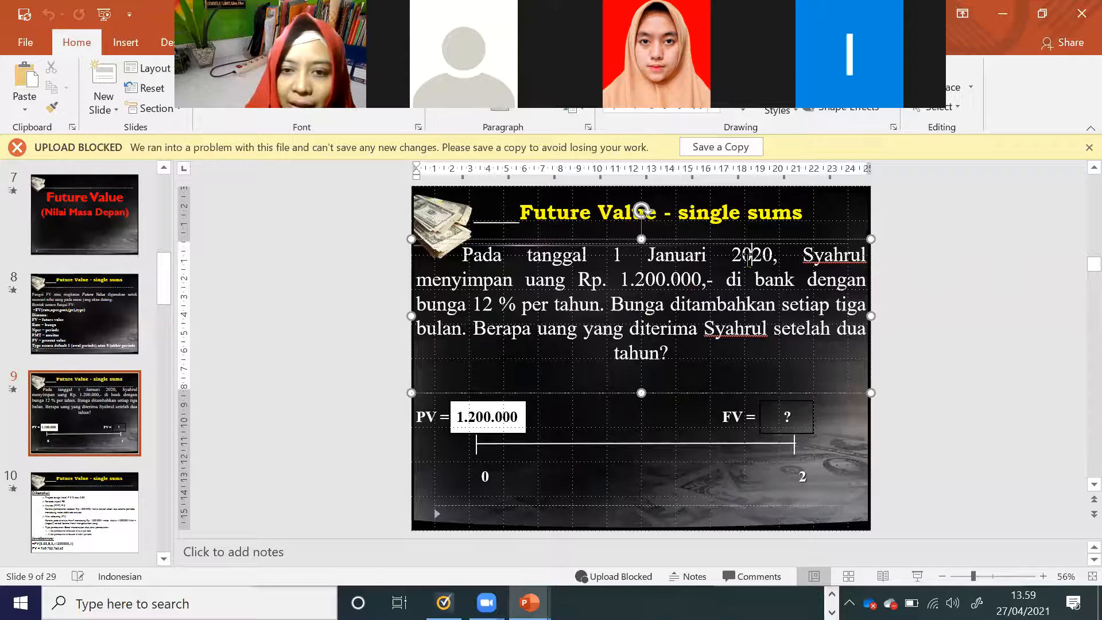
pyautogui.moveTo(858, 313); pyautogui.dragTo(782, 306)
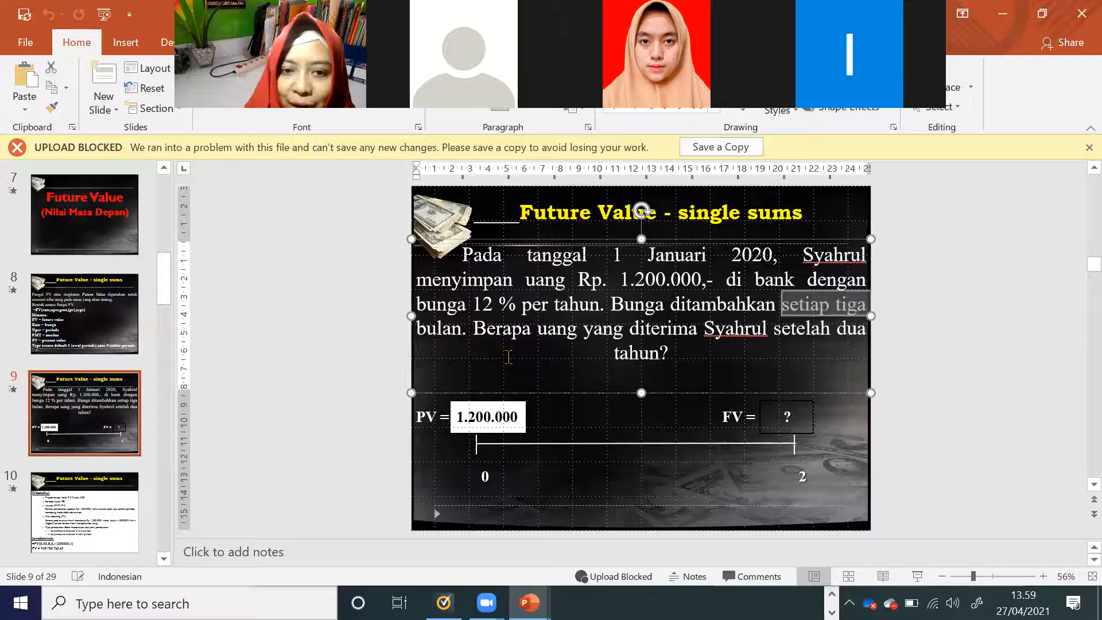
pyautogui.moveTo(461, 331); pyautogui.dragTo(440, 331)
pyautogui.click(819, 312)
pyautogui.click(591, 311)
pyautogui.doubleClick(554, 309)
# Step: Return to the Excel worksheet and add the column headings bulan, 3bulan and tahun in E1:G1
pyautogui.hotkey('alt', 'Tab')
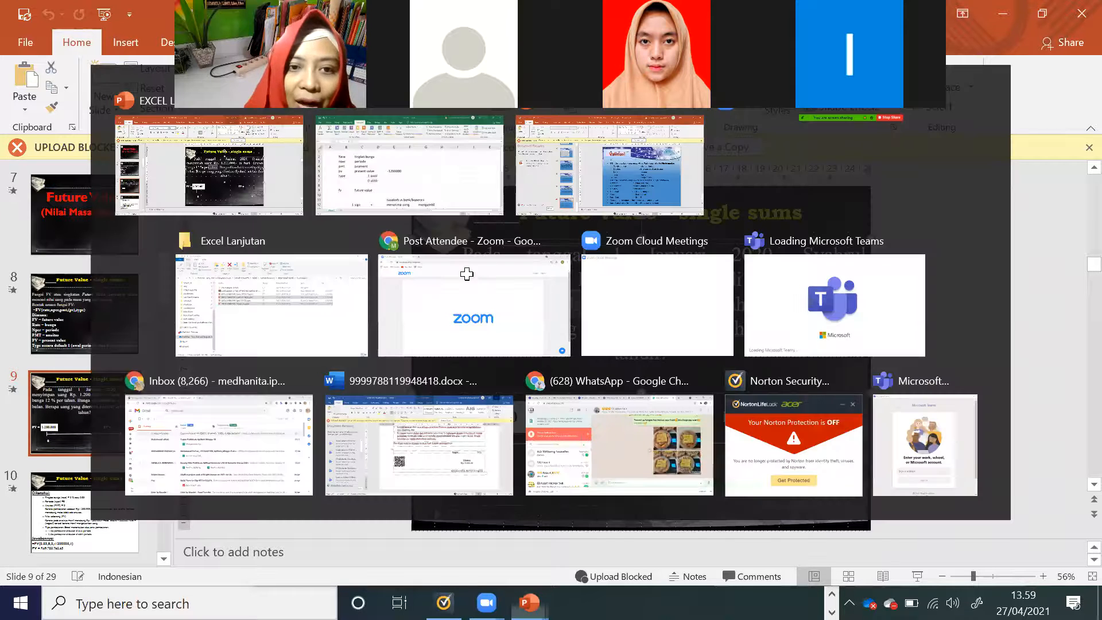
pyautogui.click(467, 213)
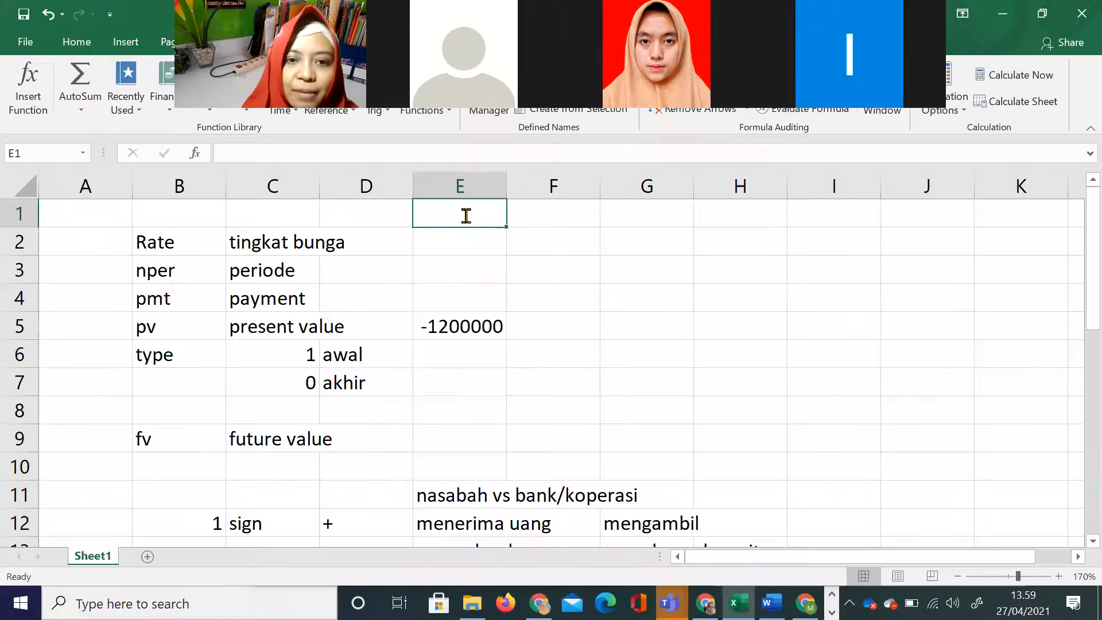
pyautogui.write('bulan')
pyautogui.press('Tab')
pyautogui.write('3bula')
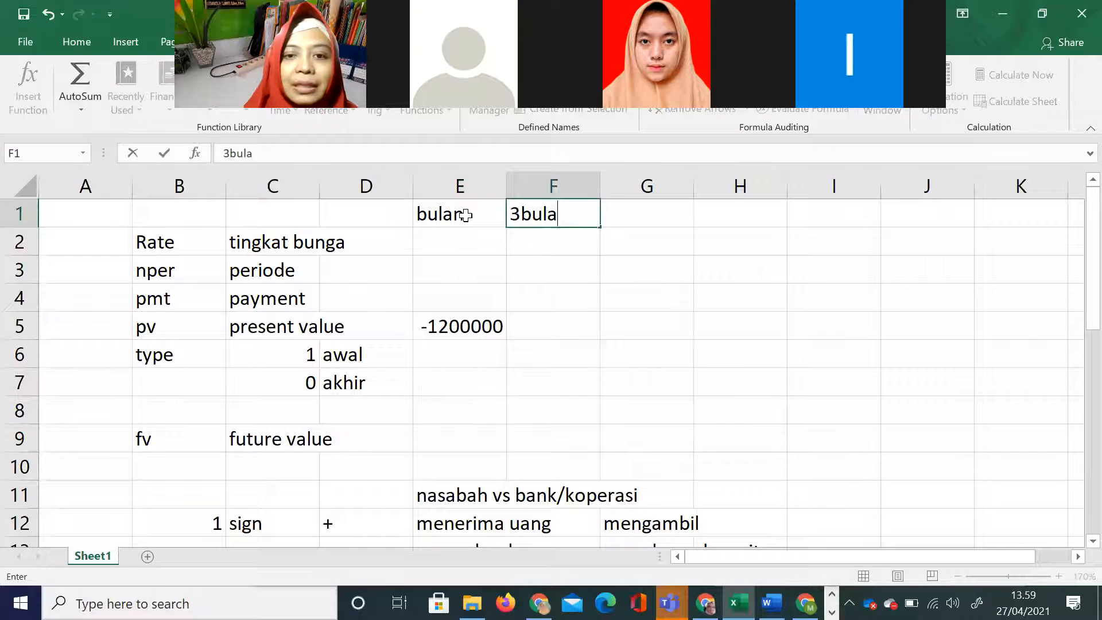
pyautogui.press('Tab')
pyautogui.write('tahun')
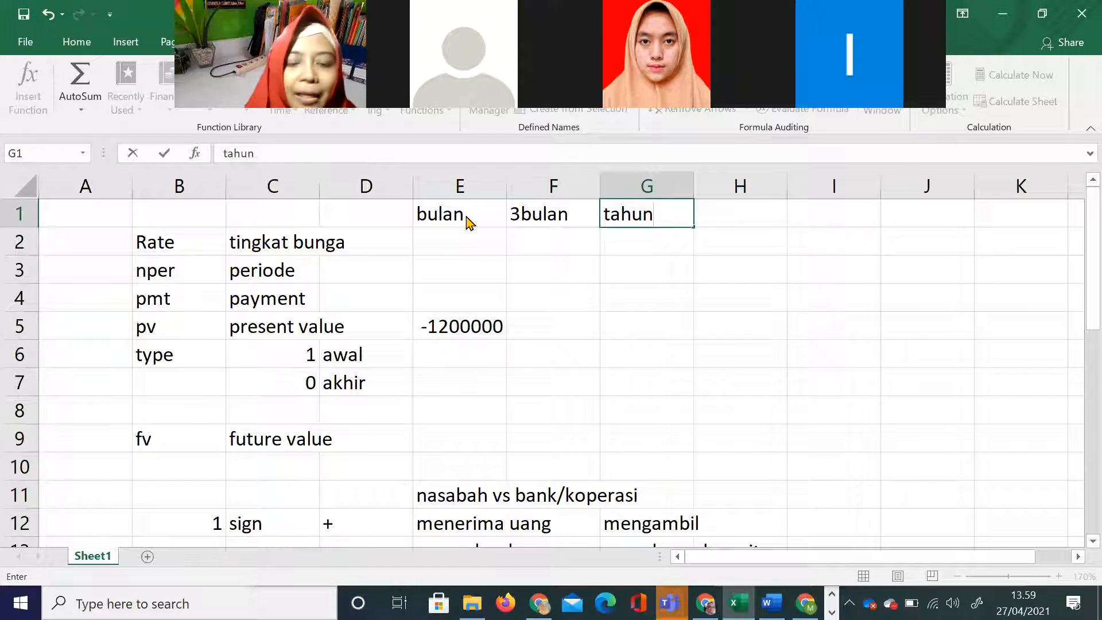
# Step: Compare the worksheet's input cells with the PowerPoint problem slide and highlight the interest basis "% per tahun" there
pyautogui.hotkey('alt', 'Tab')
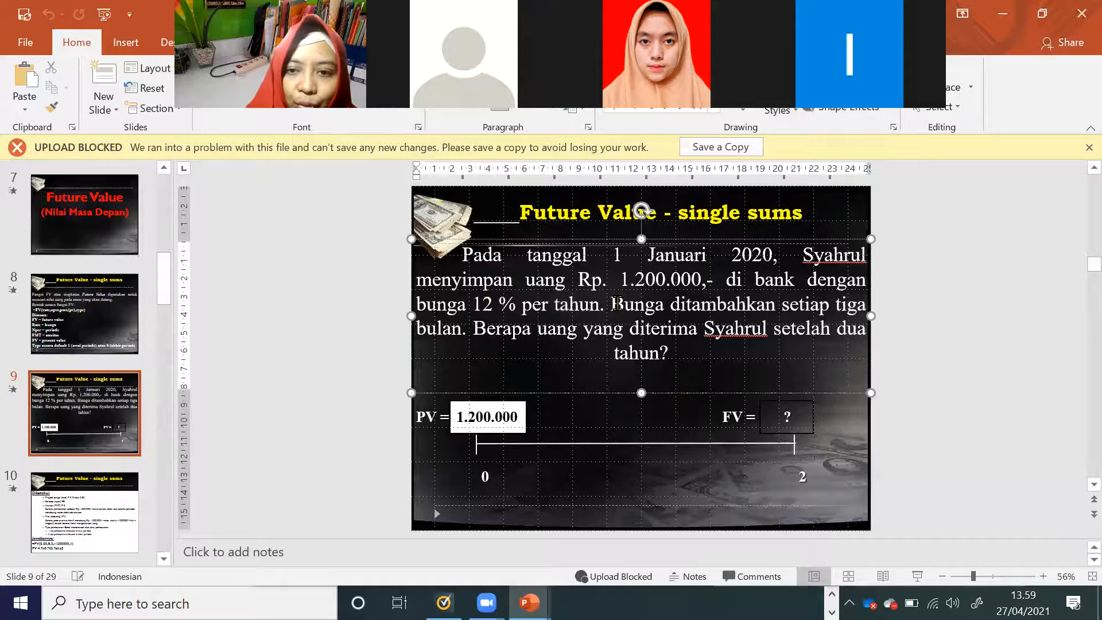
pyautogui.click(427, 330)
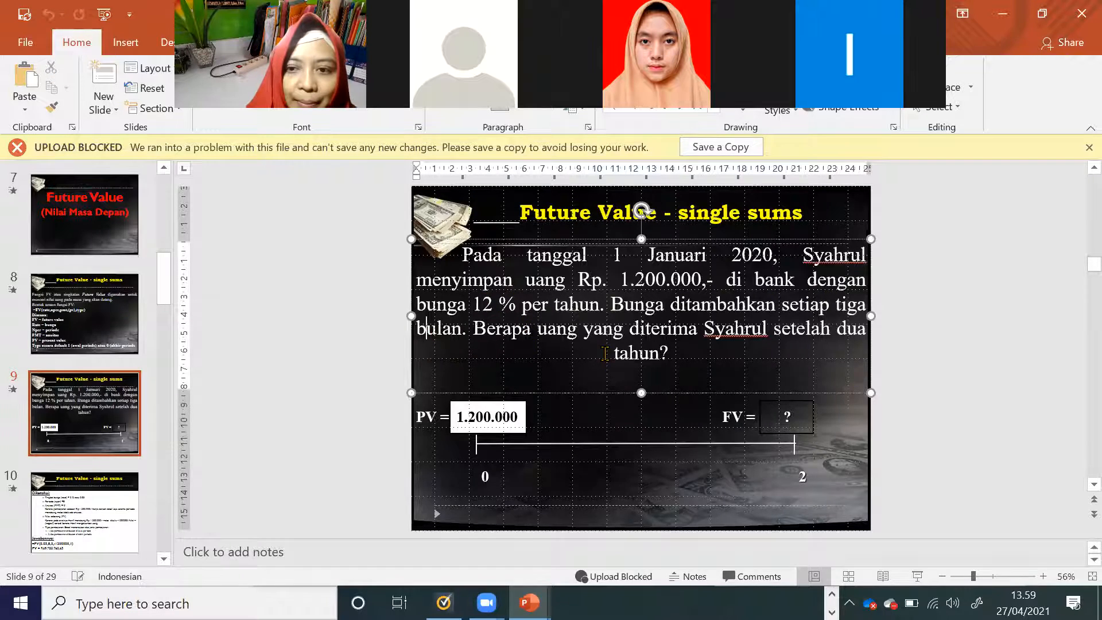
pyautogui.hotkey('alt', 'Tab')
pyautogui.moveTo(467, 249); pyautogui.dragTo(484, 364)
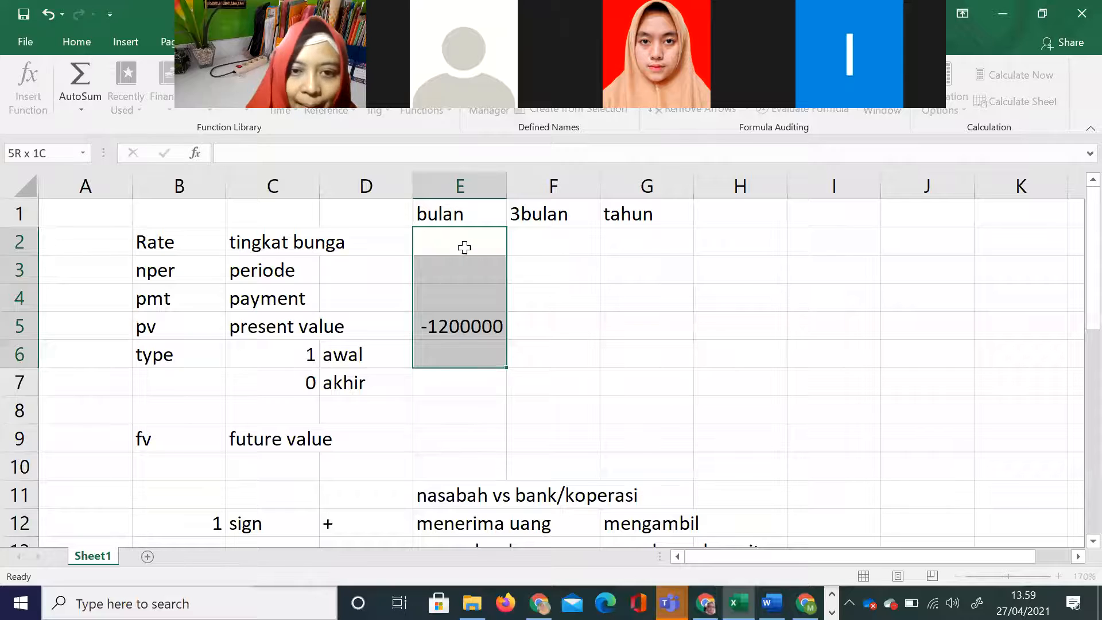
pyautogui.click(465, 248)
pyautogui.hotkey('alt', 'Tab')
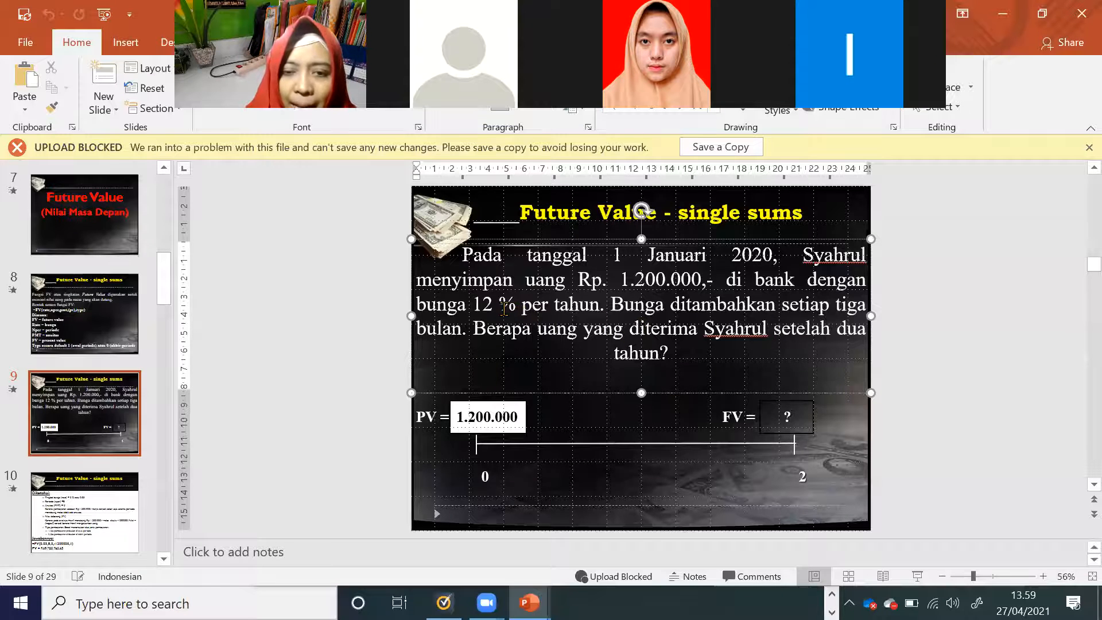
pyautogui.moveTo(504, 307); pyautogui.dragTo(602, 314)
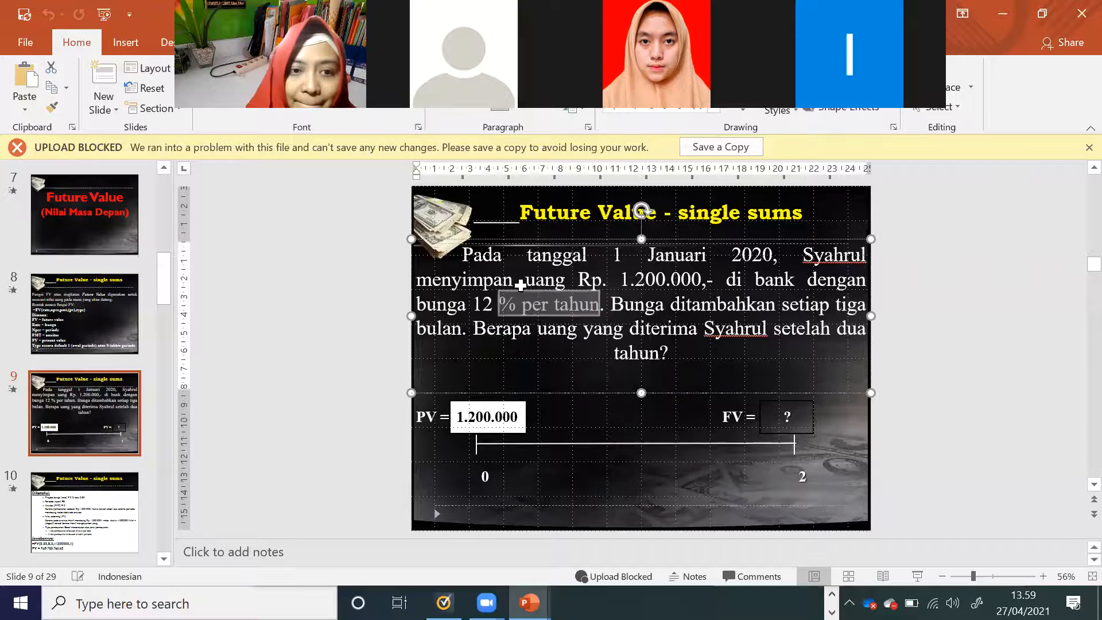
# Step: Enter the interest rates in the Excel worksheet's Rate row: 1% in E2, 3% in F2 and 12% in G2
pyautogui.hotkey('alt', 'Tab')
pyautogui.write('1%')
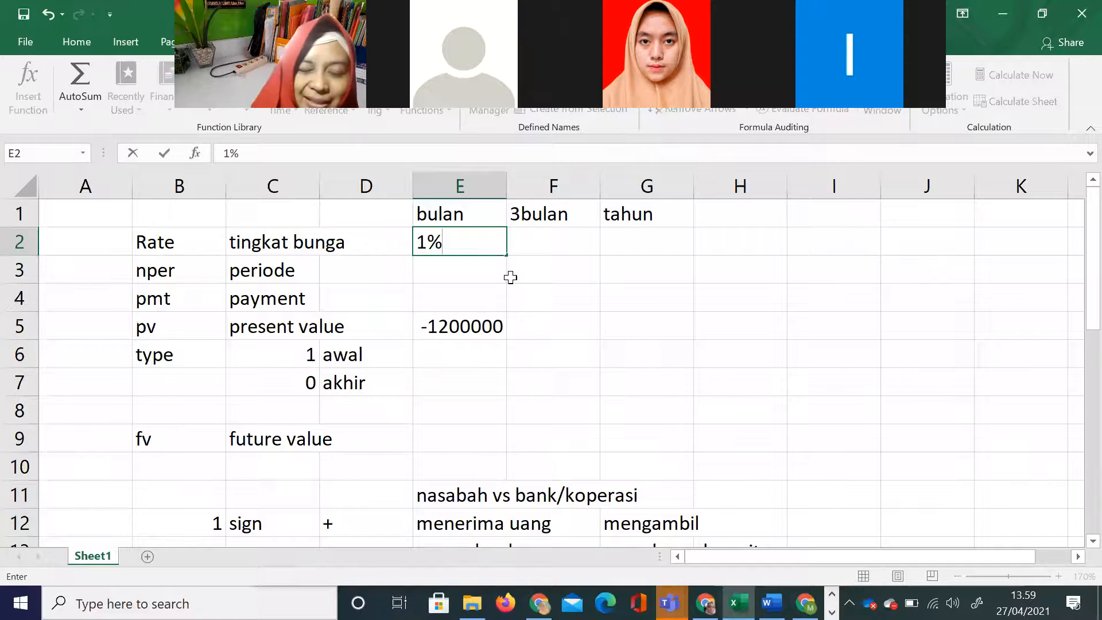
pyautogui.press('Tab')
pyautogui.write('3')
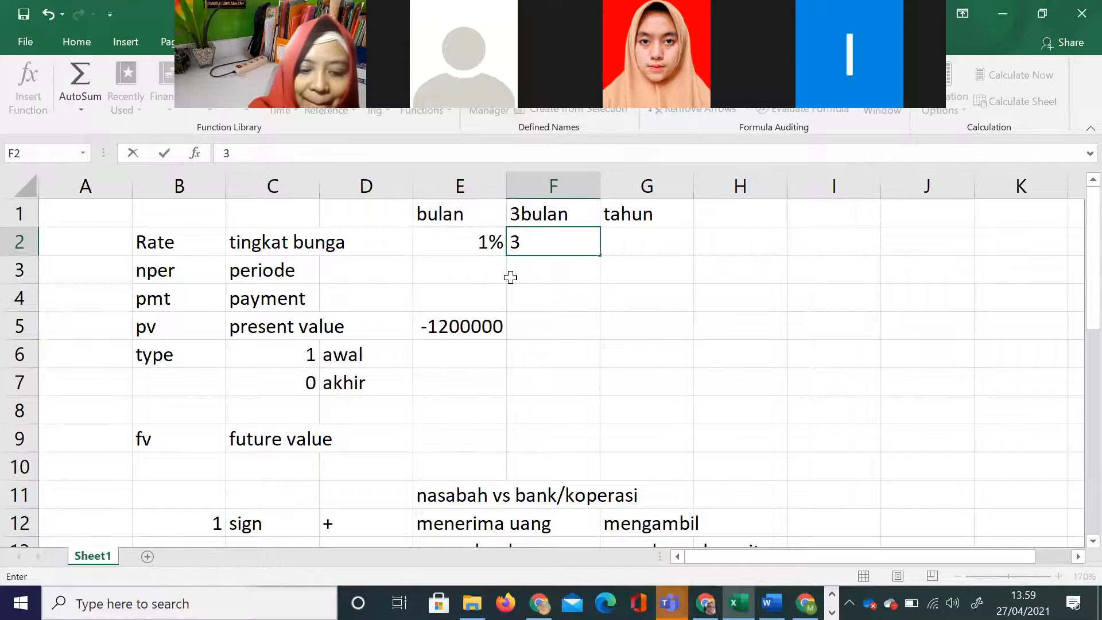
pyautogui.write('%')
pyautogui.press('Tab')
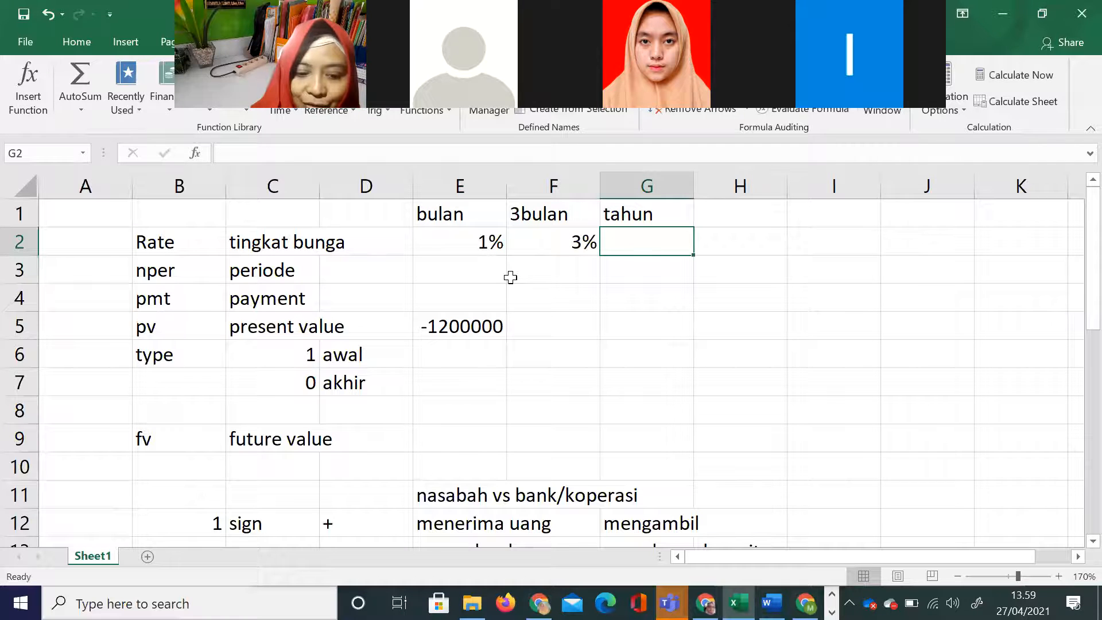
pyautogui.write('12%')
pyautogui.click(511, 277)
# Step: Highlight the duration "setelah dua" on the PowerPoint slide and enter 2 as the yearly nper in G3 of the worksheet
pyautogui.press('Left')
pyautogui.hotkey('alt', 'Tab')
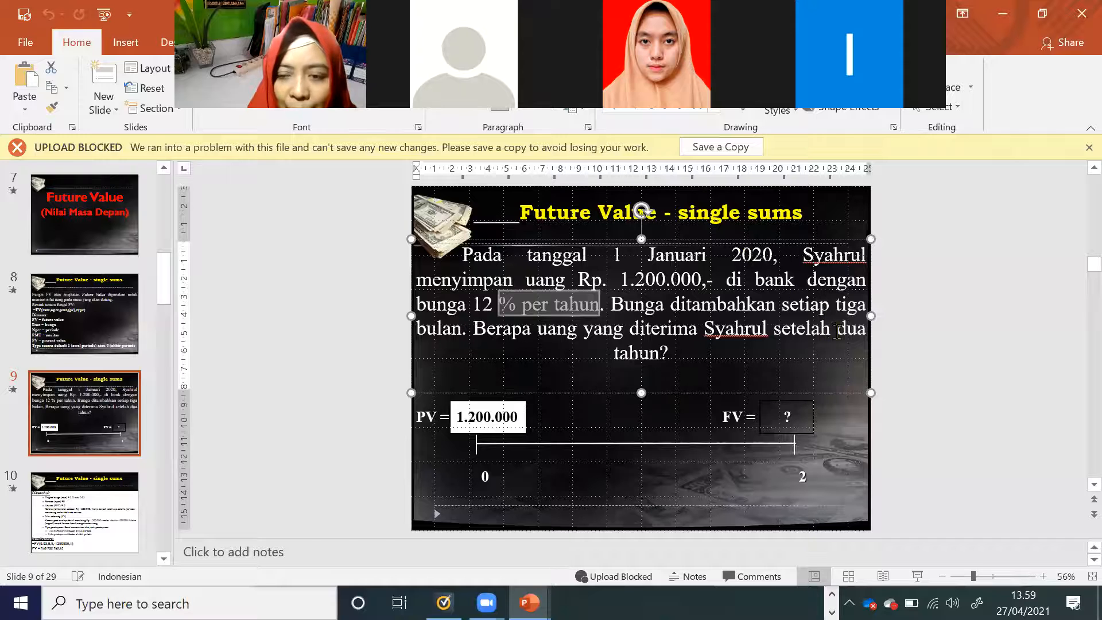
pyautogui.moveTo(774, 330); pyautogui.dragTo(864, 333)
pyautogui.hotkey('alt', 'Tab')
pyautogui.click(640, 267)
pyautogui.write('2')
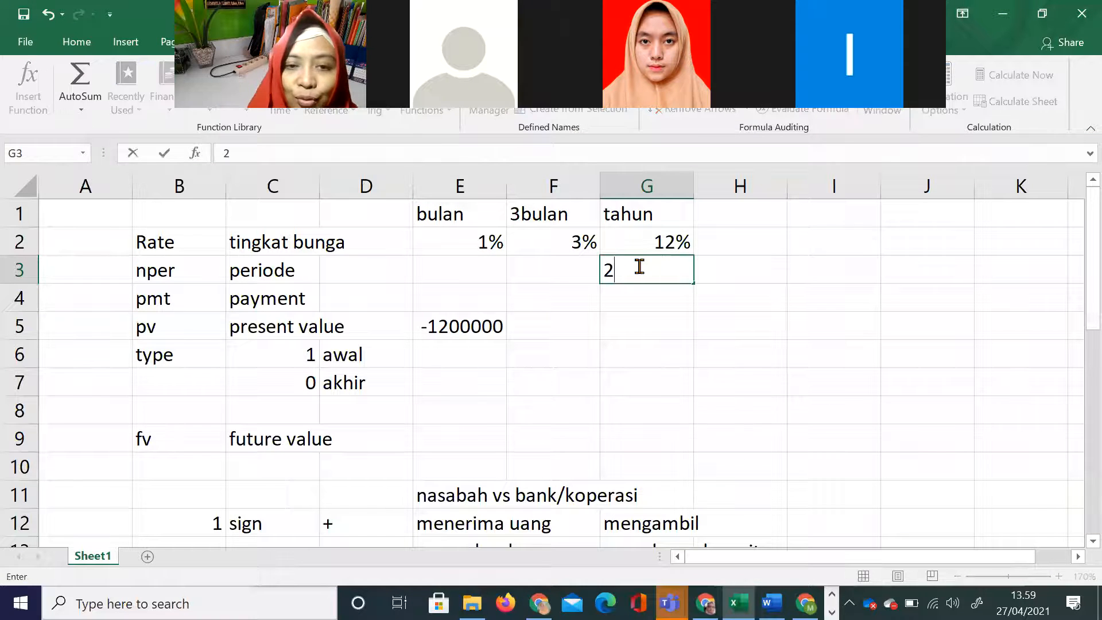
pyautogui.press('Return')
# Step: Fill in the remaining nper values with 24 in E3 for bulan and 8 in F3 for 3bulan
pyautogui.press('Up')
pyautogui.press('Left')
pyautogui.press('Left')
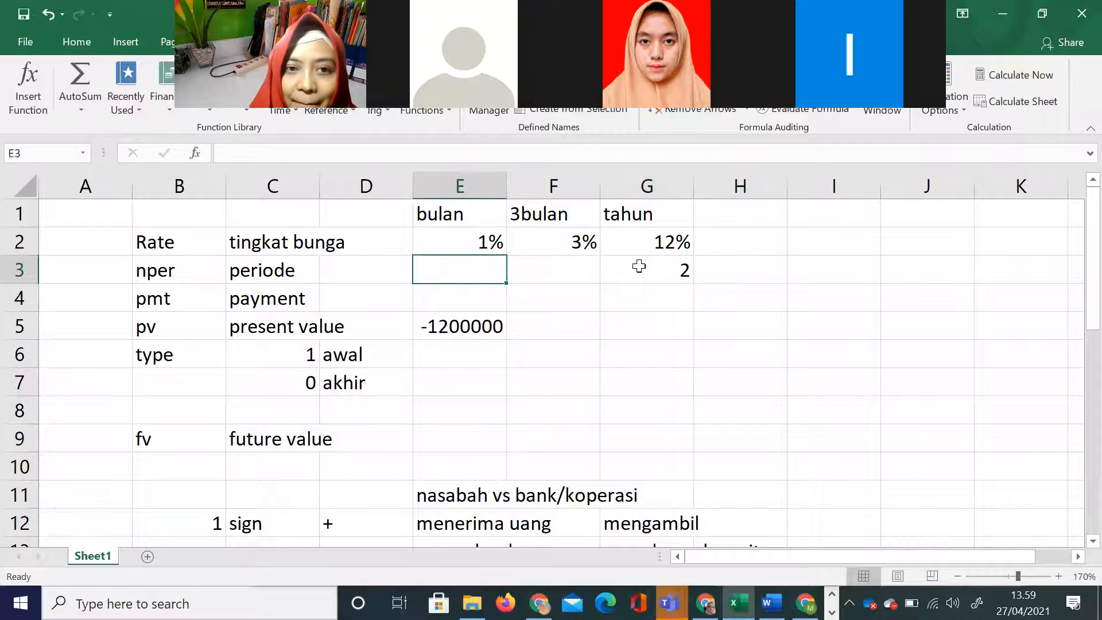
pyautogui.write('24')
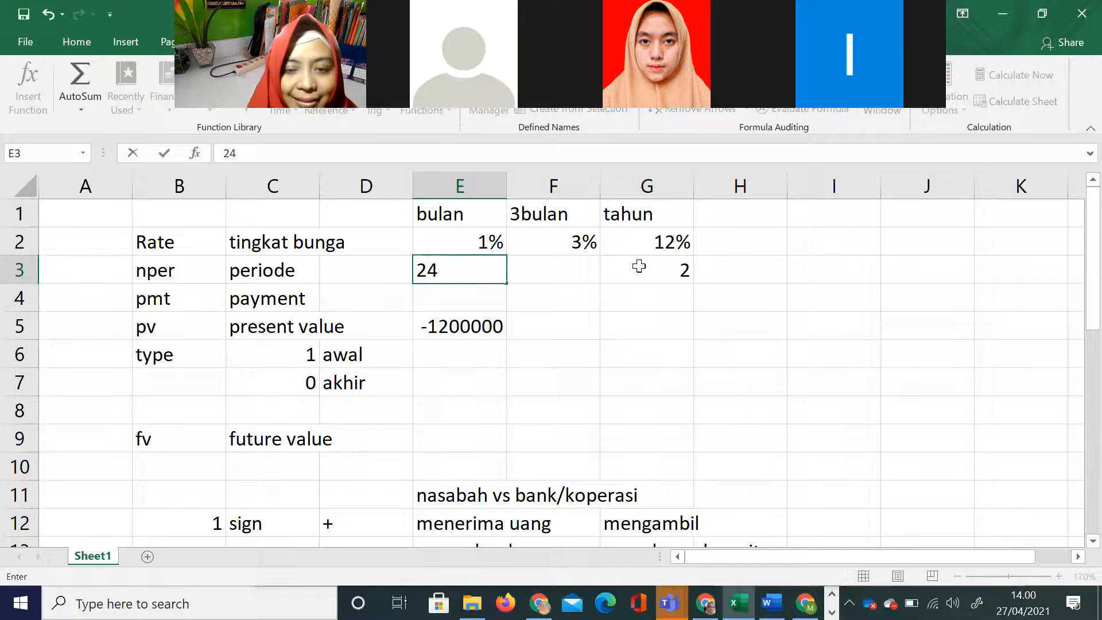
pyautogui.press('Right')
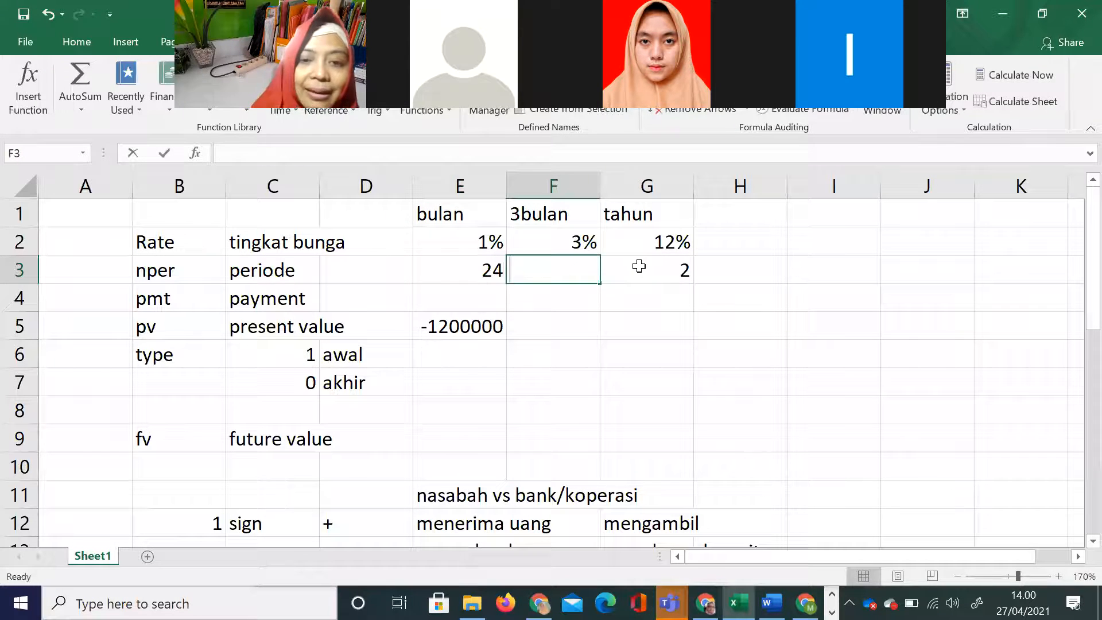
pyautogui.write('8')
pyautogui.click(618, 334)
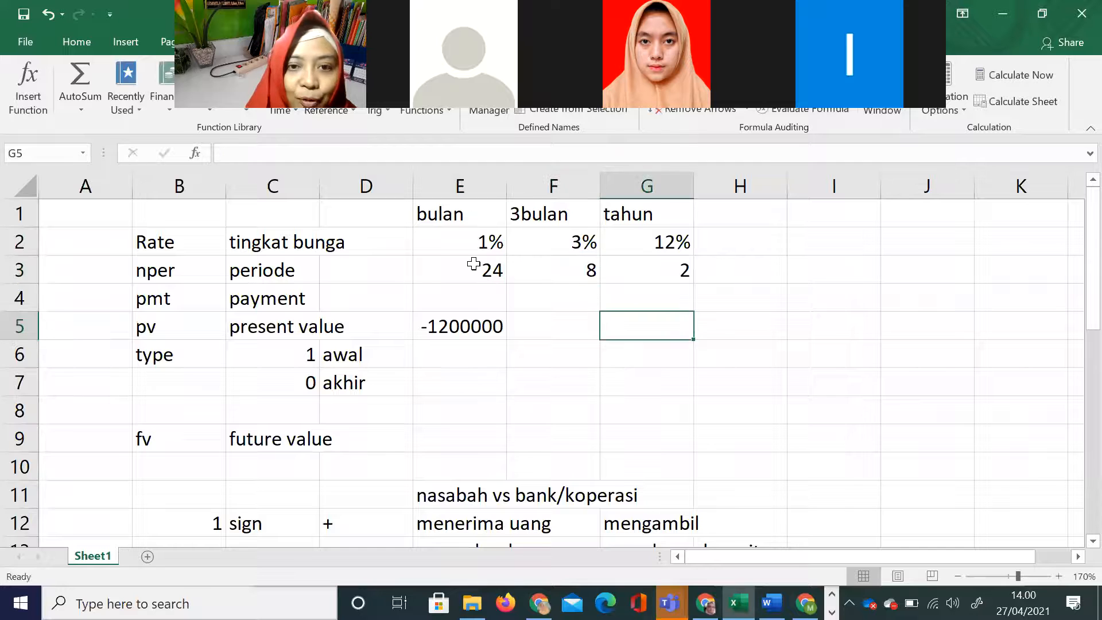
pyautogui.click(425, 265)
pyautogui.click(542, 213)
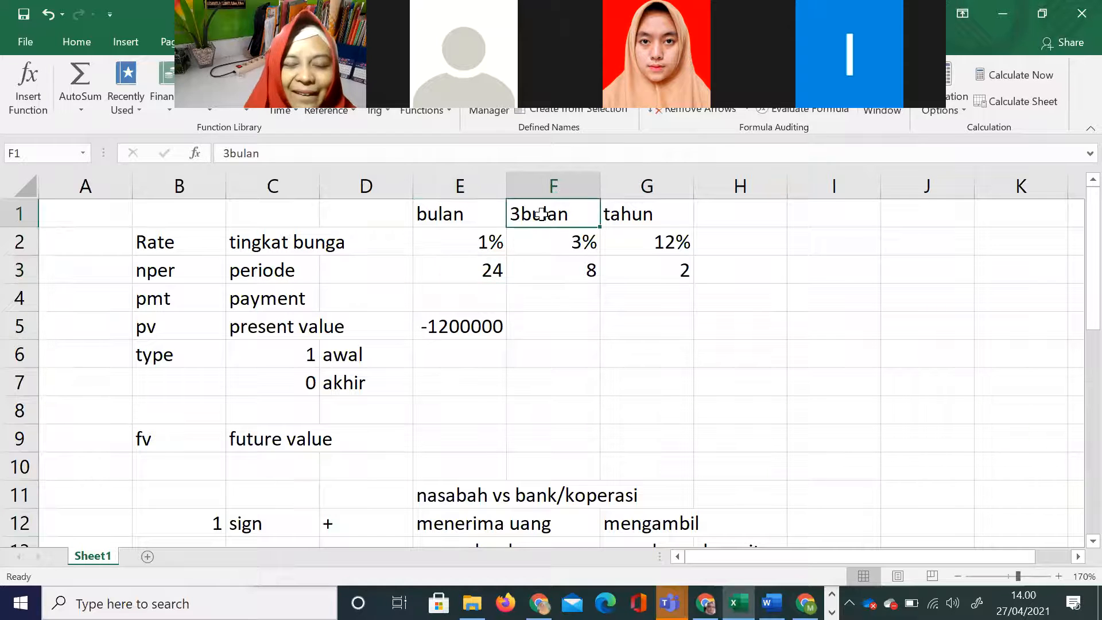
# Step: Check the PowerPoint slide for periodic payments and enter 0 in the worksheet's pmt cells E4:G4
pyautogui.click(487, 303)
pyautogui.hotkey('alt', 'Tab')
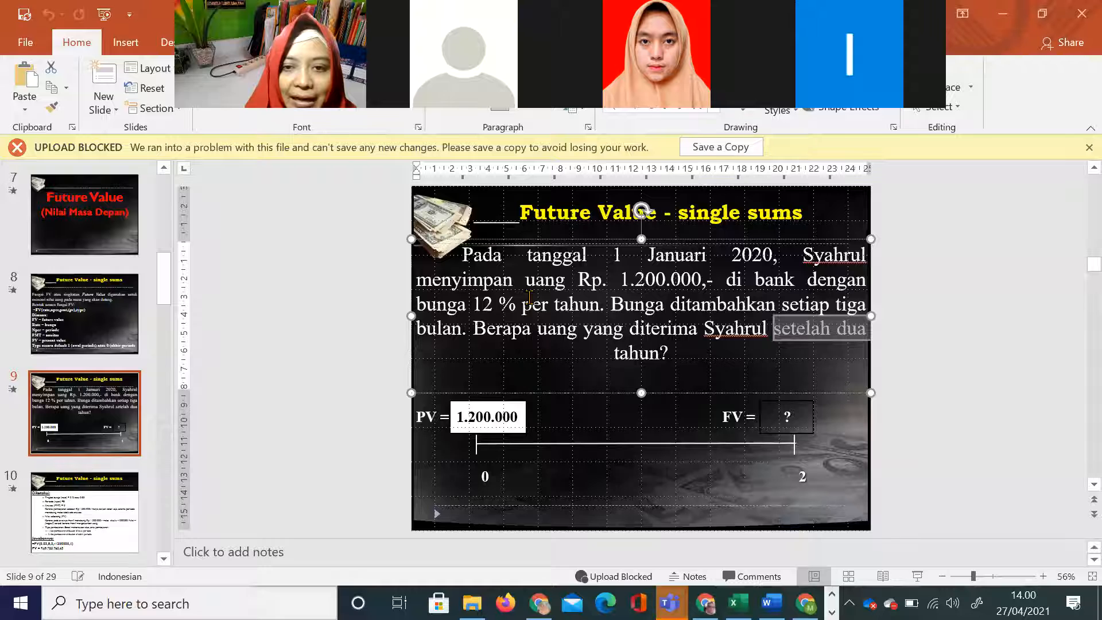
pyautogui.hotkey('alt', 'Tab')
pyautogui.write('0')
pyautogui.press('Tab')
pyautogui.write('0')
pyautogui.press('Tab')
pyautogui.write('0')
pyautogui.click(566, 390)
# Step: Return to the Excel worksheet and copy the present value -1200000 from E5 into F5:G5
pyautogui.hotkey('alt', 'Tab')
pyautogui.hotkey('alt', 'Tab')
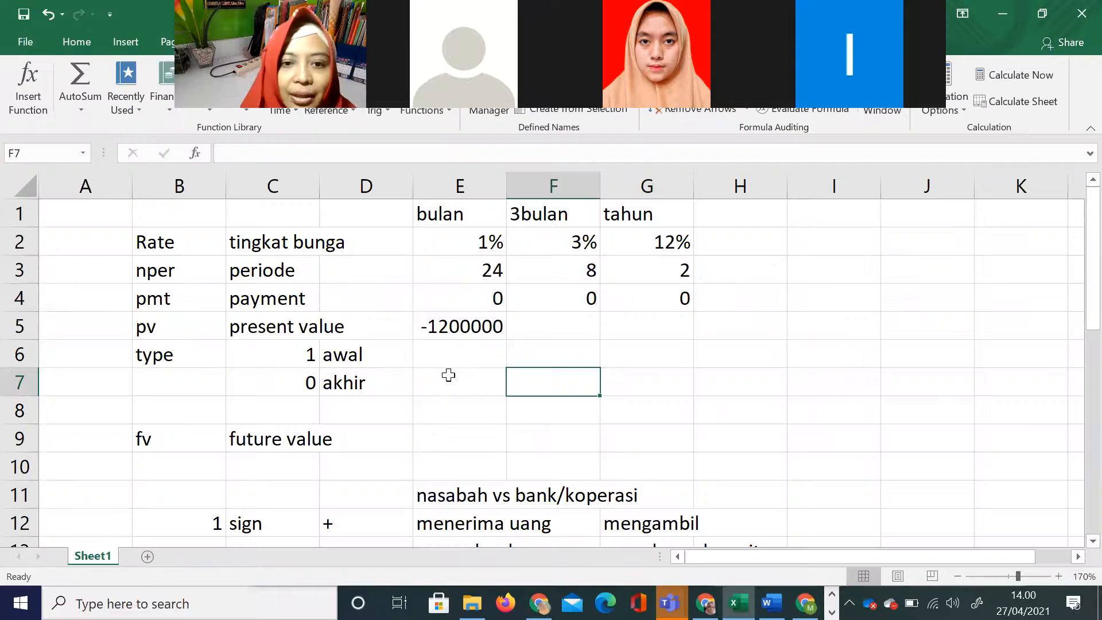
pyautogui.click(432, 325)
pyautogui.hotkey('ctrl', 'c')
pyautogui.moveTo(538, 324); pyautogui.dragTo(645, 322)
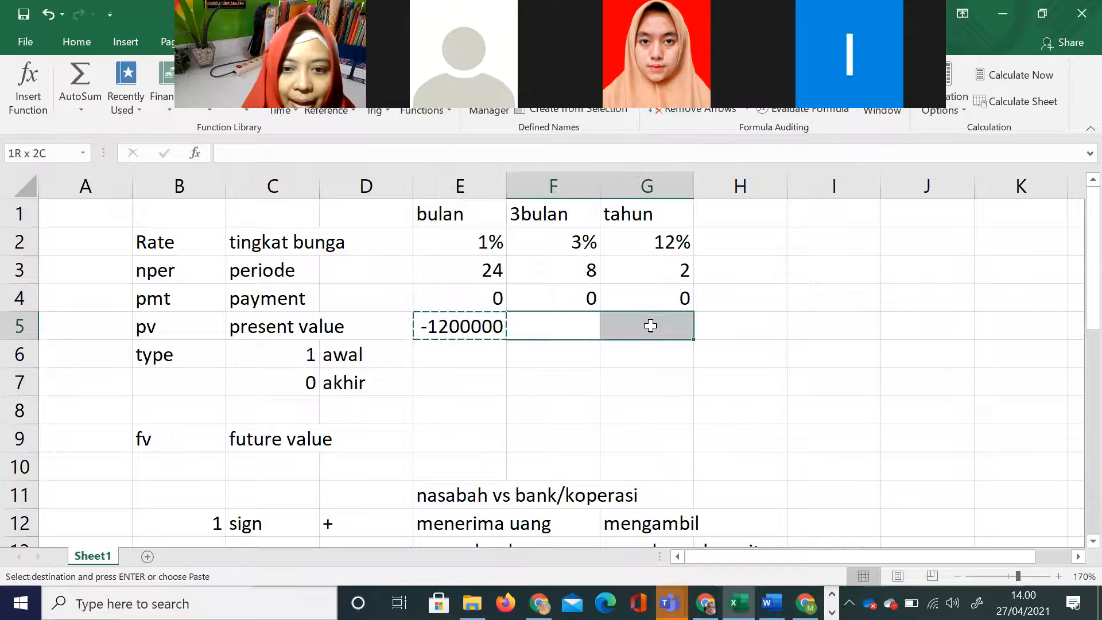
pyautogui.hotkey('ctrl', 'v')
pyautogui.click(597, 433)
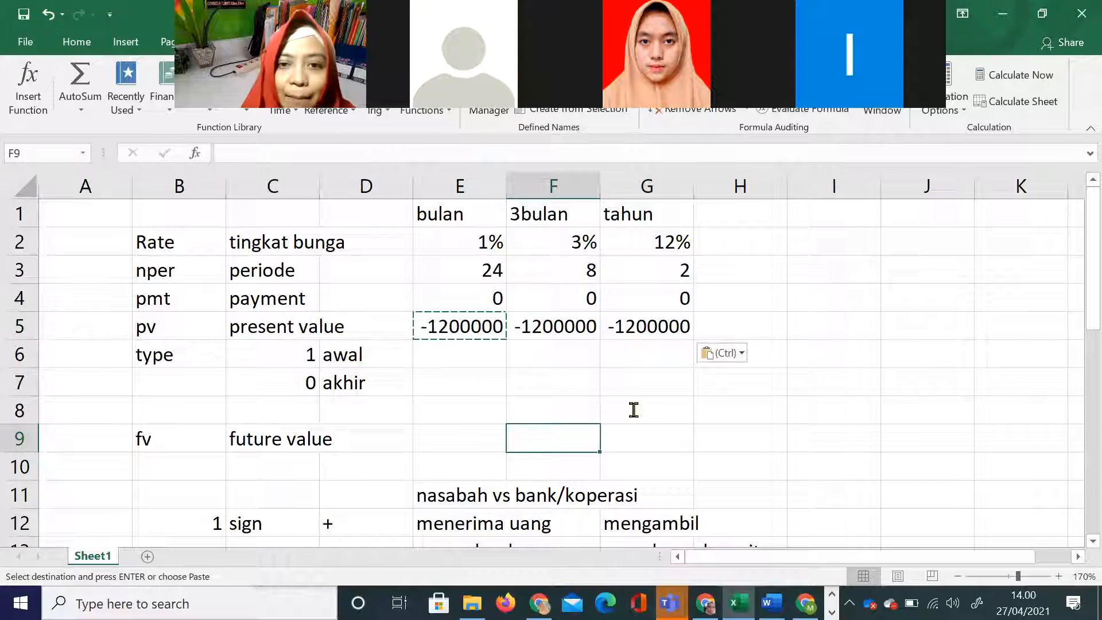
# Step: Check the PowerPoint slide for the payment timing and enter type 1 in the worksheet's cells E6:G6
pyautogui.hotkey('alt', 'Tab')
pyautogui.hotkey('alt', 'Tab')
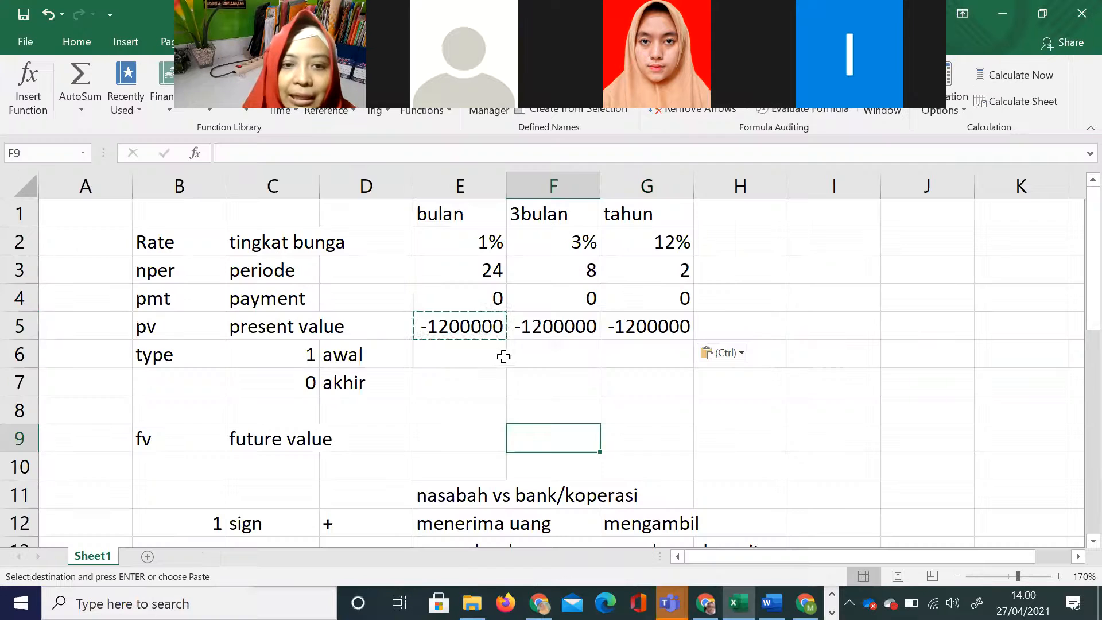
pyautogui.click(469, 358)
pyautogui.write('1')
pyautogui.press('Tab')
pyautogui.write('1')
pyautogui.press('Tab')
pyautogui.write('1')
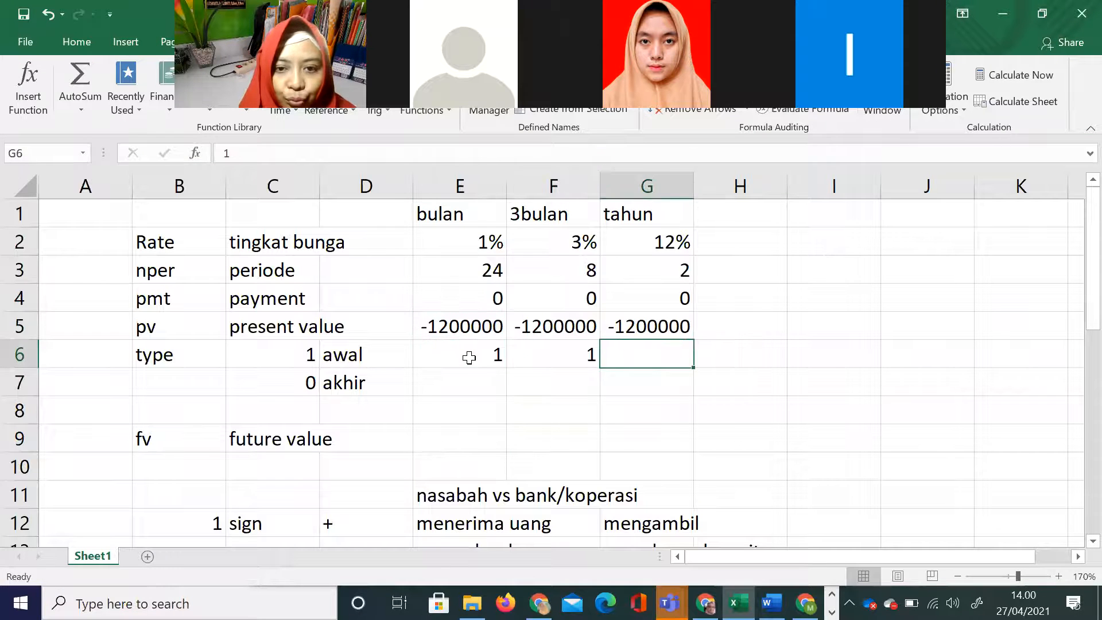
pyautogui.press('Tab')
# Step: Calculate the monthly future value in E9 with the formula =FV(E2;E3;E4;E5;E6)
pyautogui.click(486, 437)
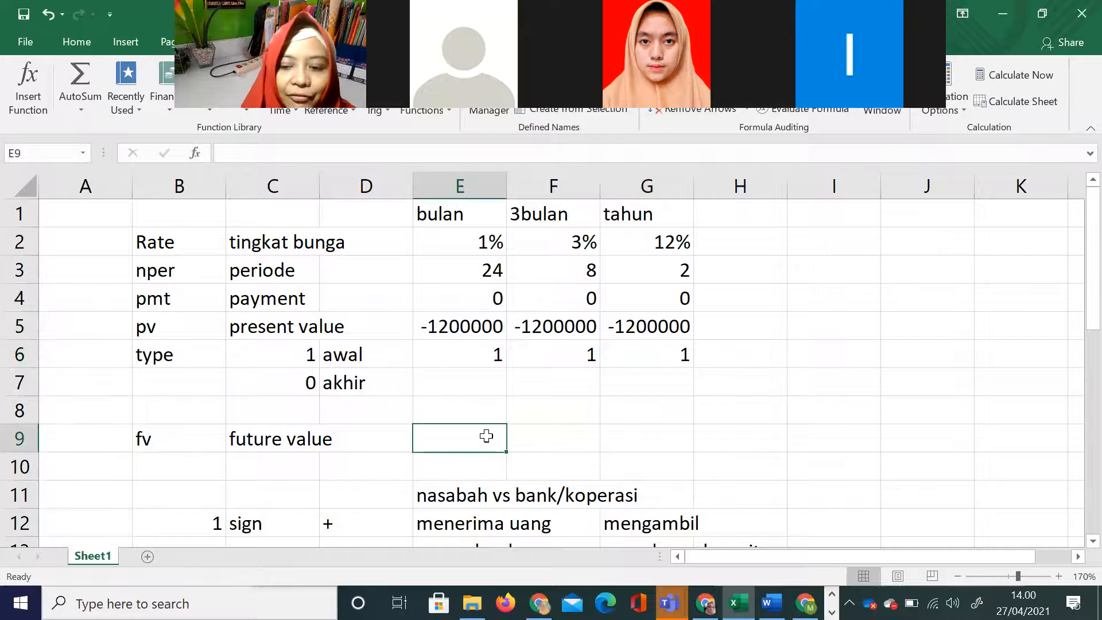
pyautogui.write('=fv(')
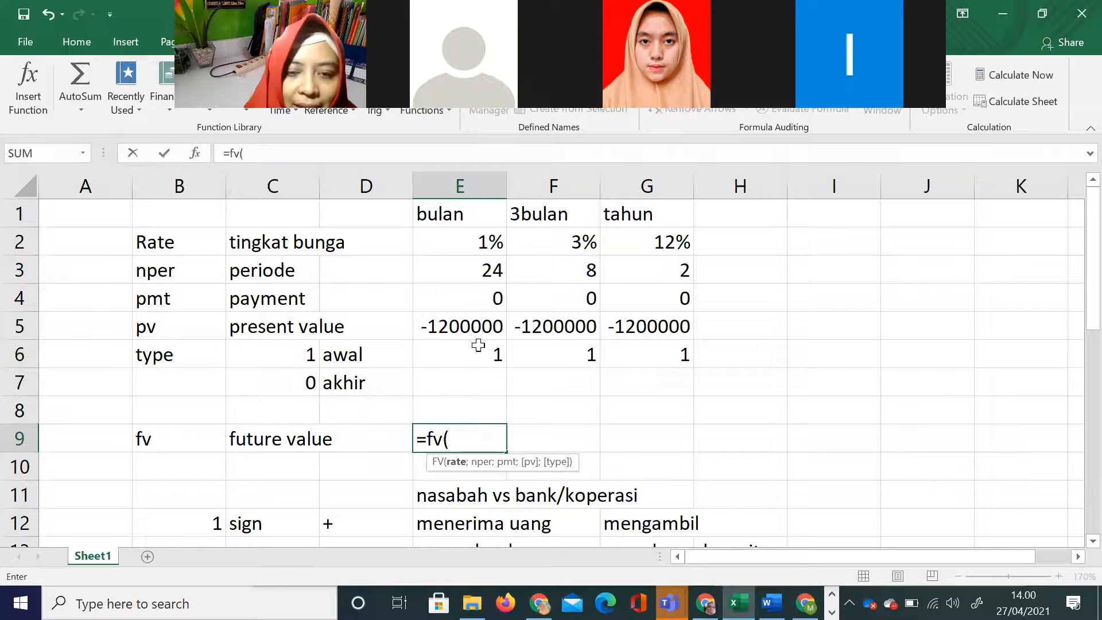
pyautogui.click(456, 240)
pyautogui.write(';')
pyautogui.click(465, 265)
pyautogui.write(';')
pyautogui.click(477, 299)
pyautogui.write(';')
pyautogui.click(483, 324)
pyautogui.write(';')
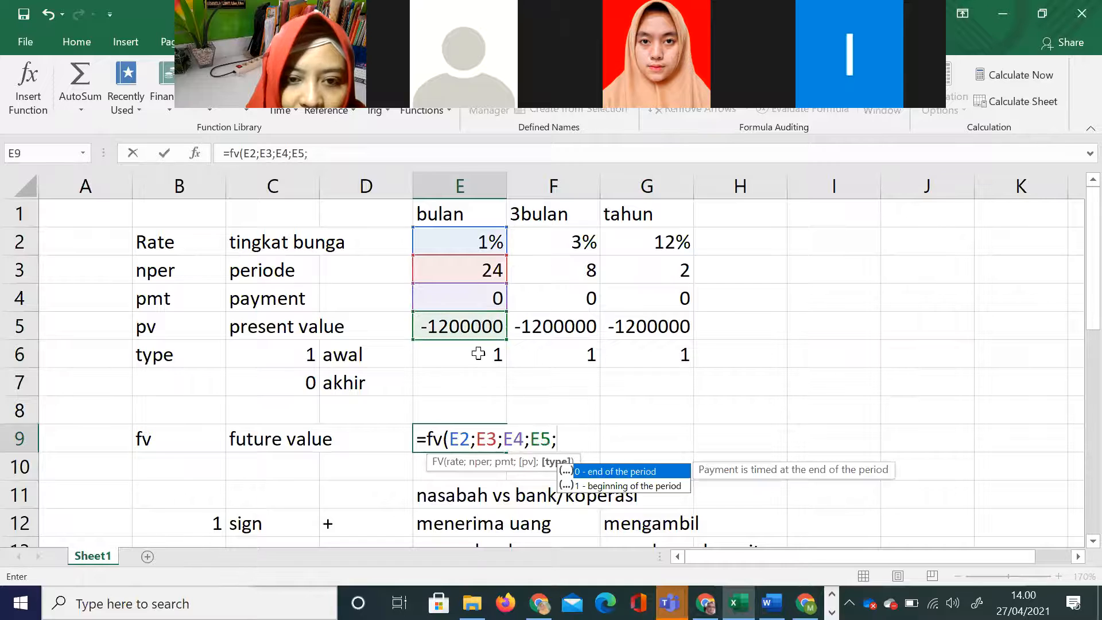
pyautogui.click(478, 353)
pyautogui.write(')')
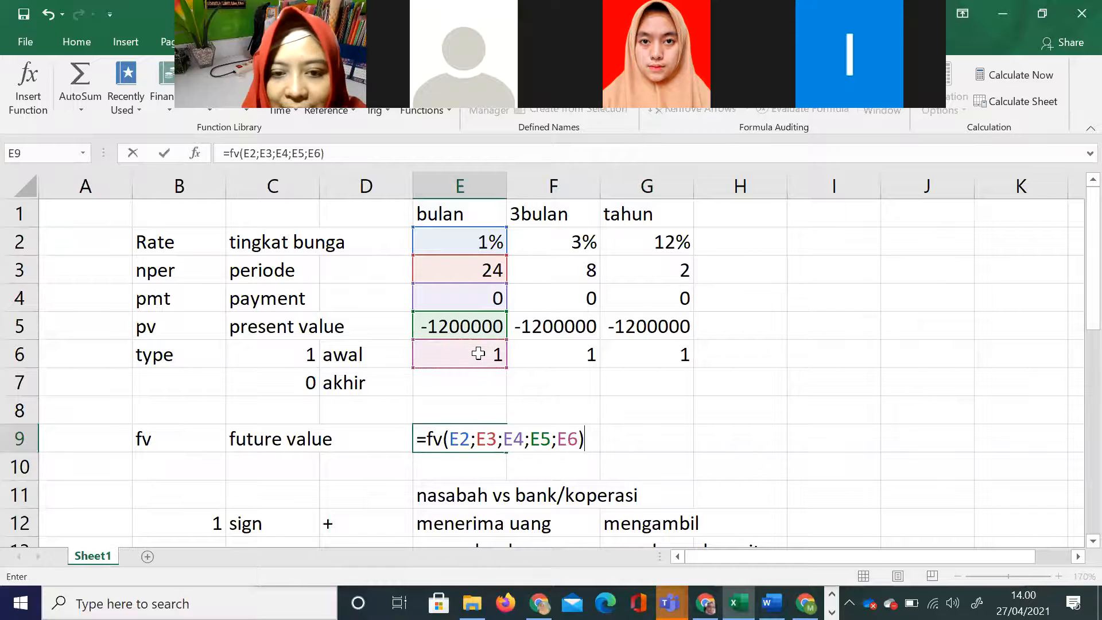
pyautogui.press('Return')
# Step: Fill the FV formula from E9 across to F9:G9, autofit columns F and G, and highlight the results in E9:G9
pyautogui.click(540, 431)
pyautogui.moveTo(560, 451); pyautogui.dragTo(758, 445)
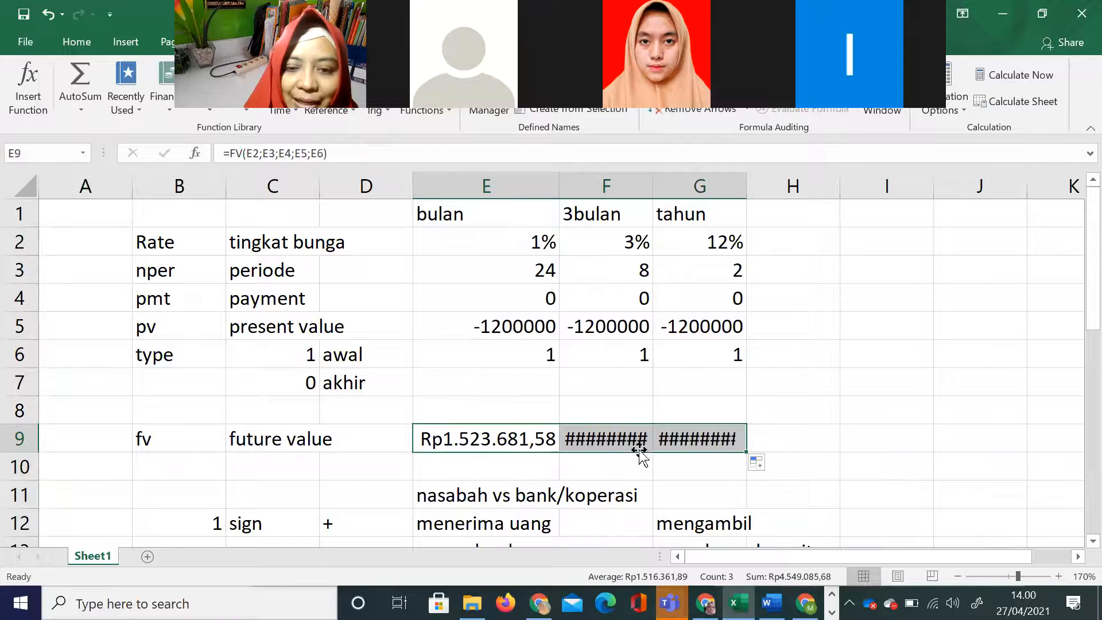
pyautogui.moveTo(638, 186); pyautogui.dragTo(726, 186)
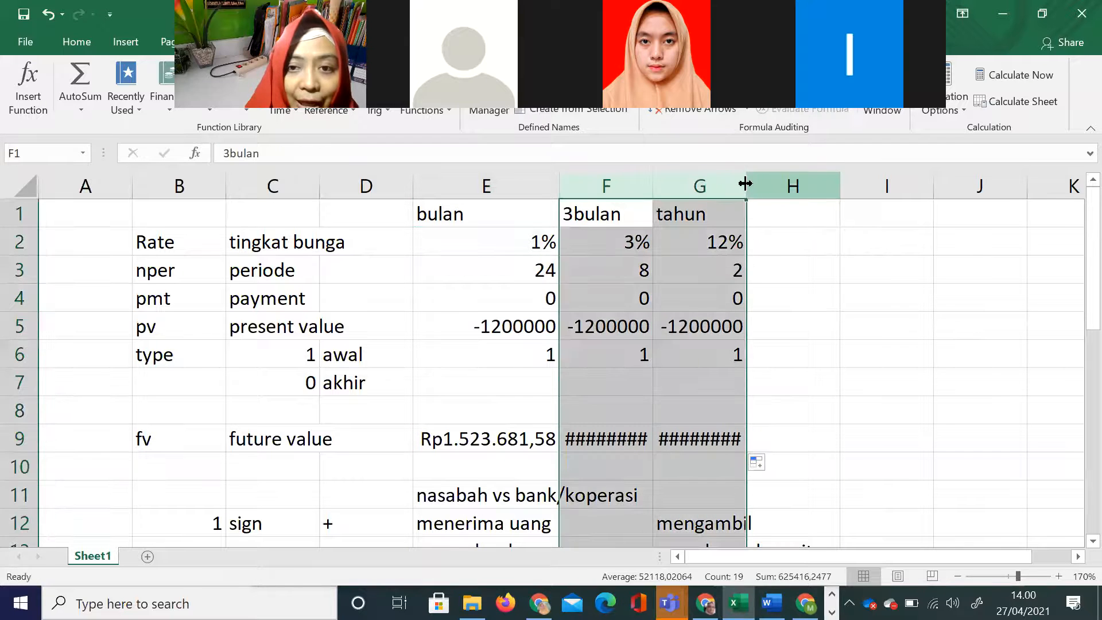
pyautogui.doubleClick(745, 183)
pyautogui.click(898, 299)
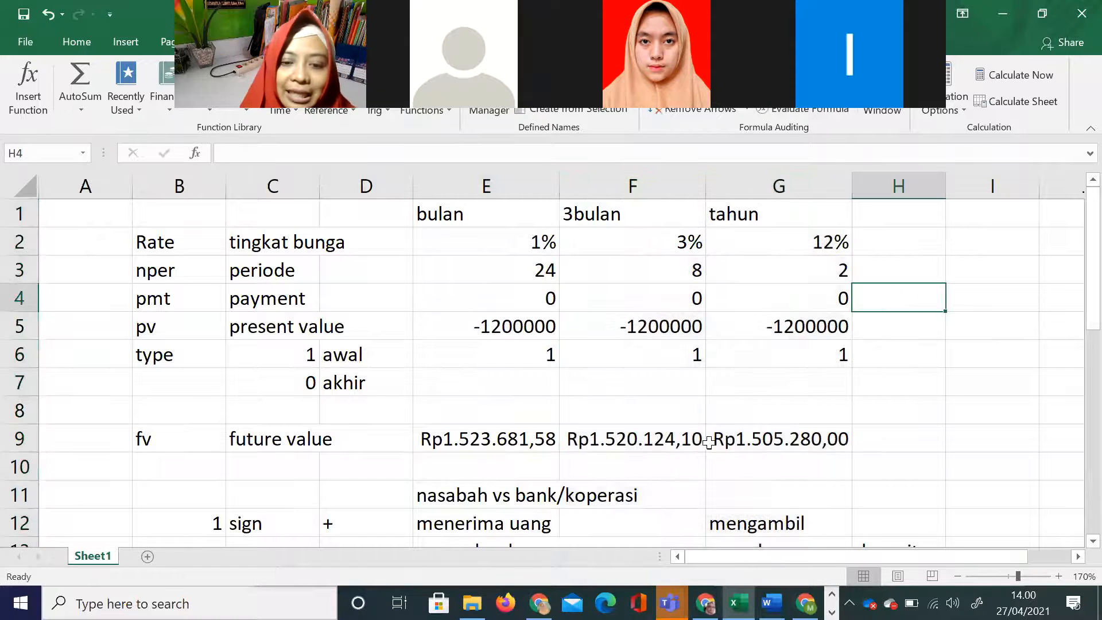
pyautogui.moveTo(517, 437); pyautogui.dragTo(837, 438)
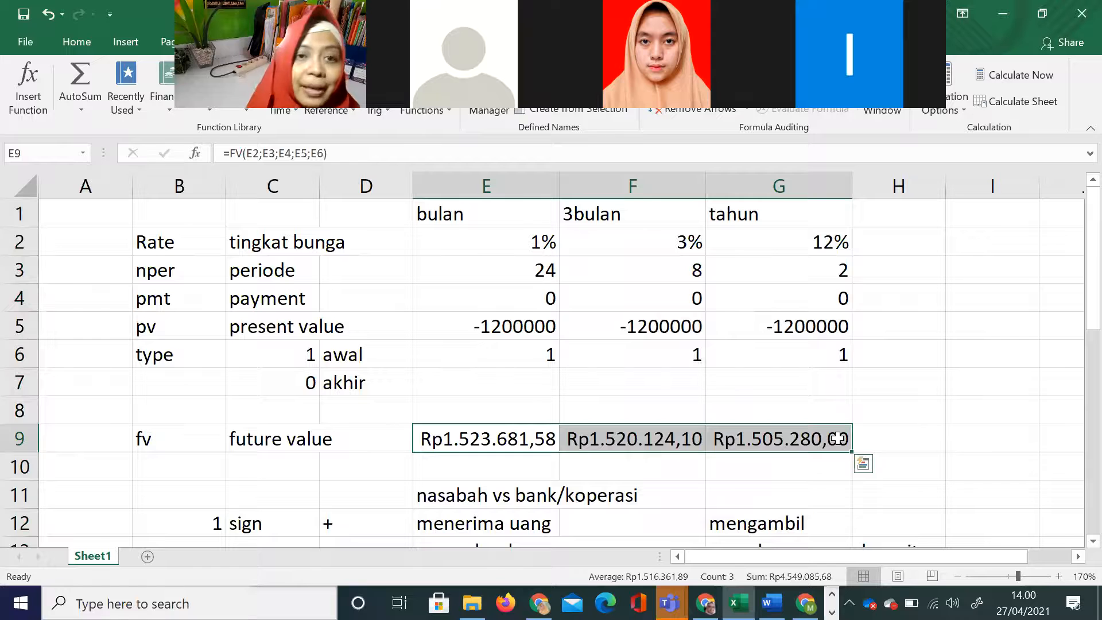